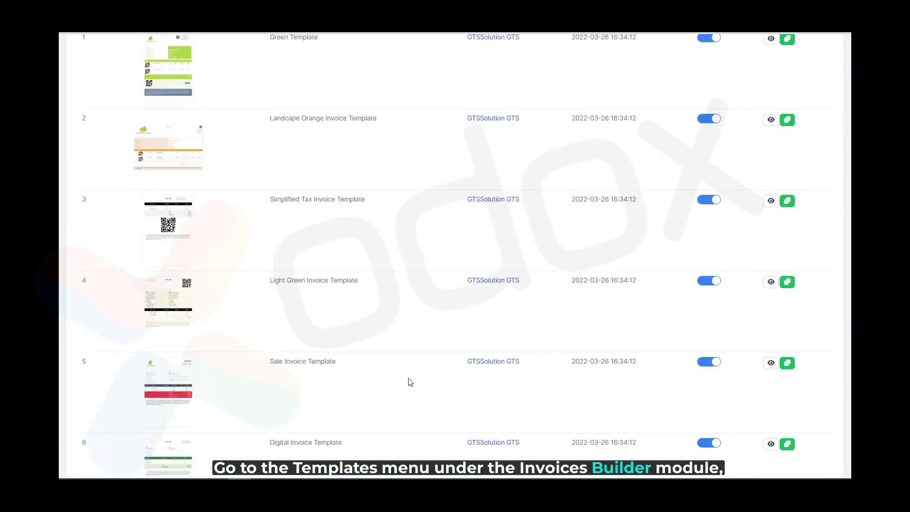
Preview the Green Template at full size and close the preview
click(185, 206)
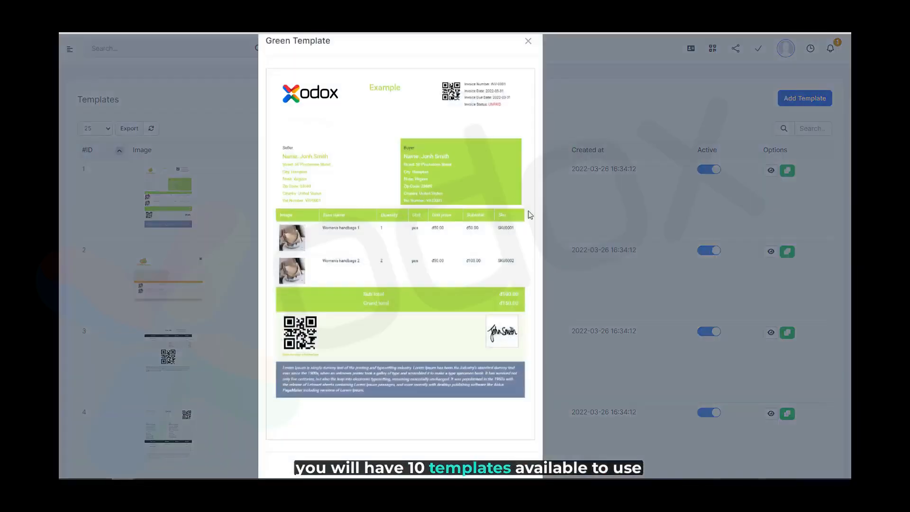
scroll(469, 417, down, 2)
click(523, 451)
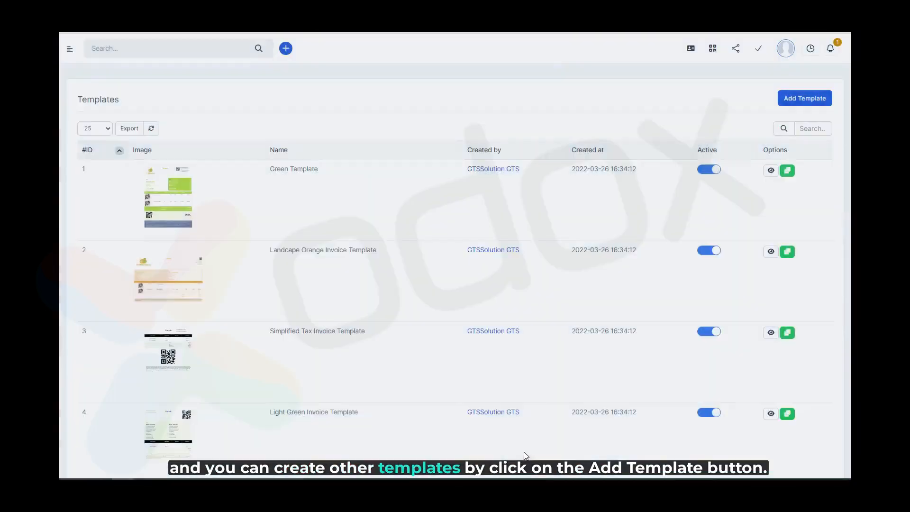
Start a new template and look through its building sections from General Setting down to the Footer section
click(825, 107)
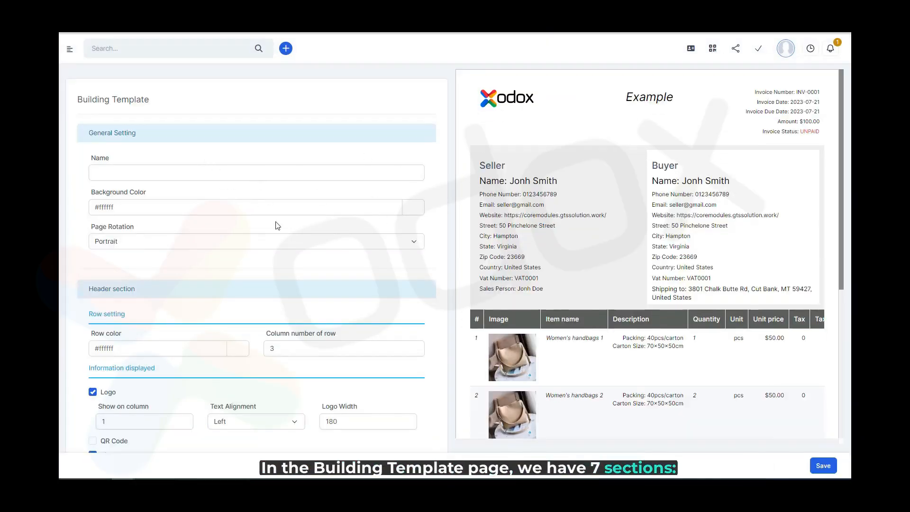
scroll(277, 226, down, 5)
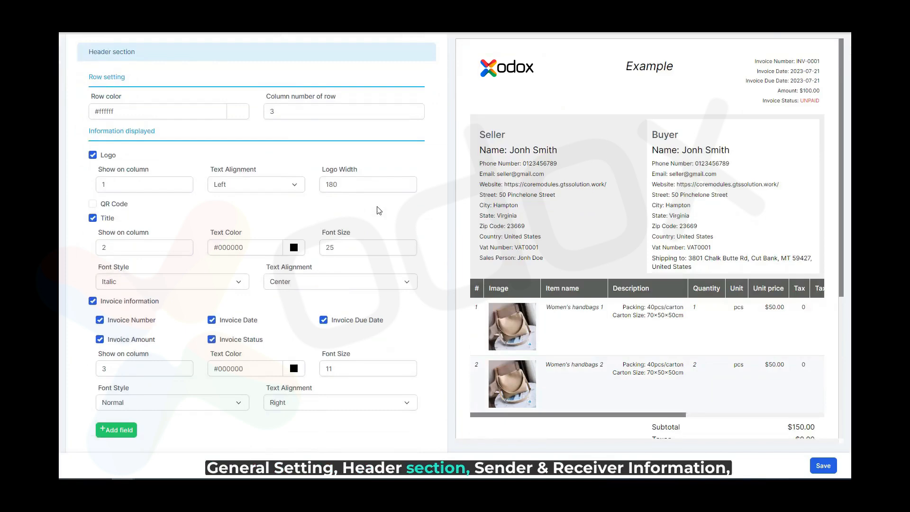
scroll(379, 210, down, 5)
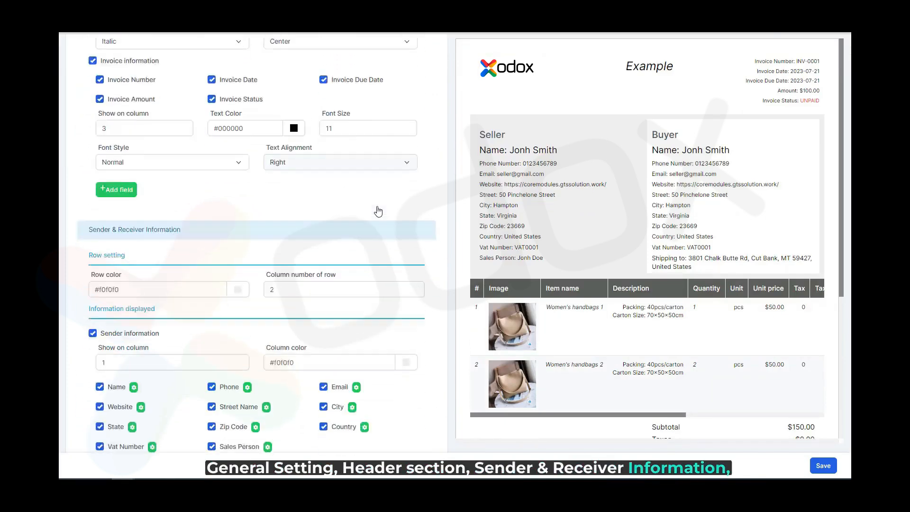
scroll(377, 211, down, 10)
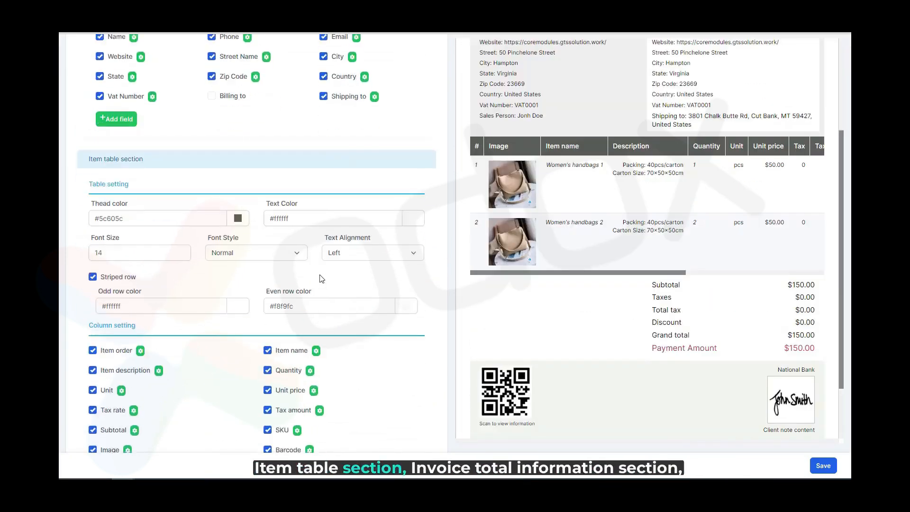
scroll(322, 278, down, 8)
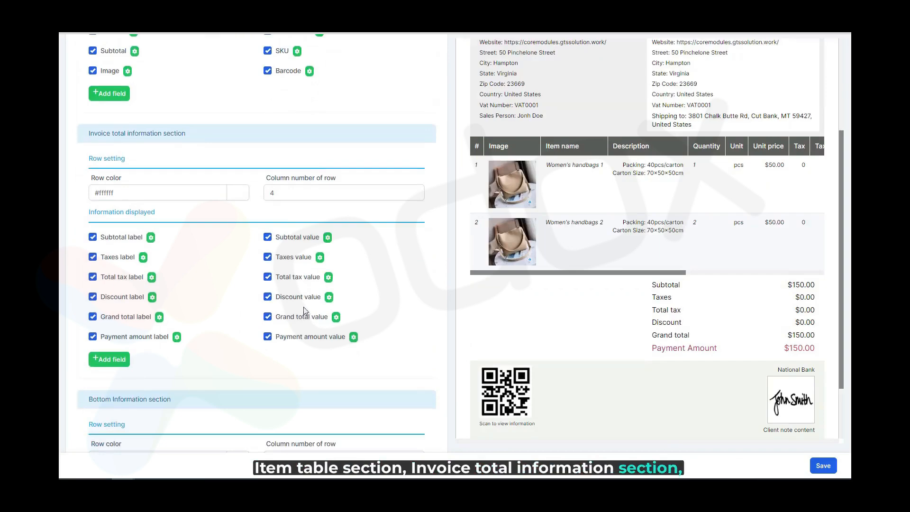
scroll(427, 309, down, 7)
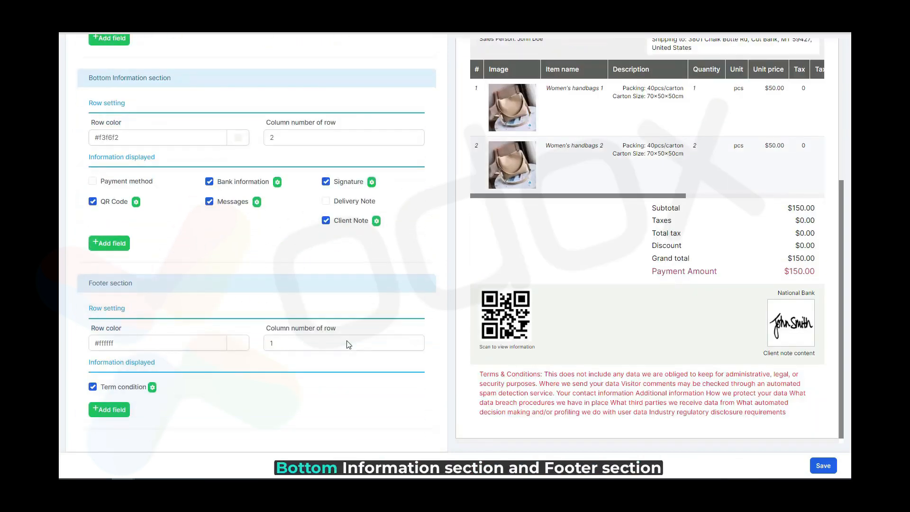
scroll(347, 345, up, 20)
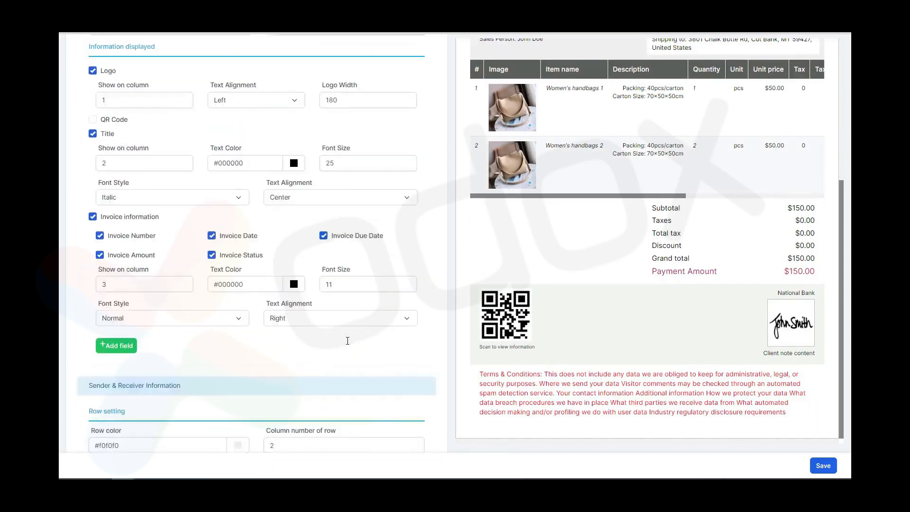
scroll(347, 341, up, 7)
Name the new template "Demo Template" in the General Setting section
click(209, 177)
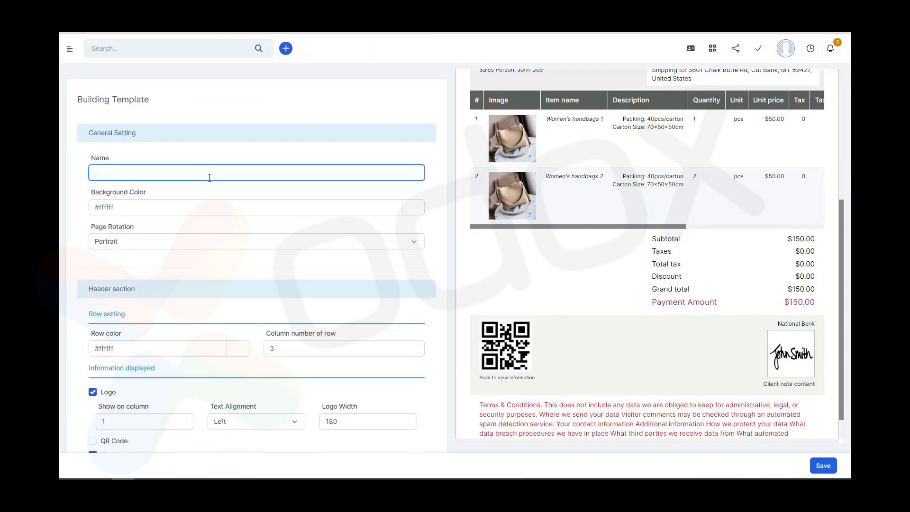
text(De)
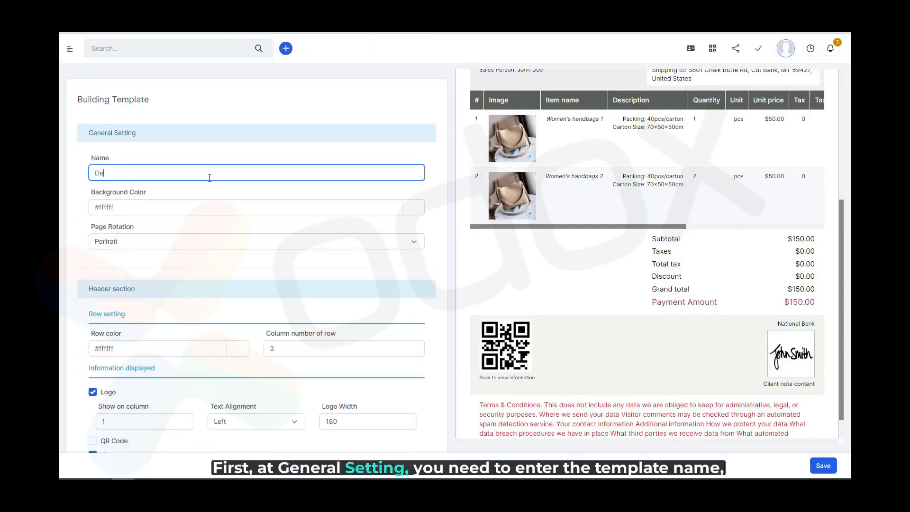
text(mo Template)
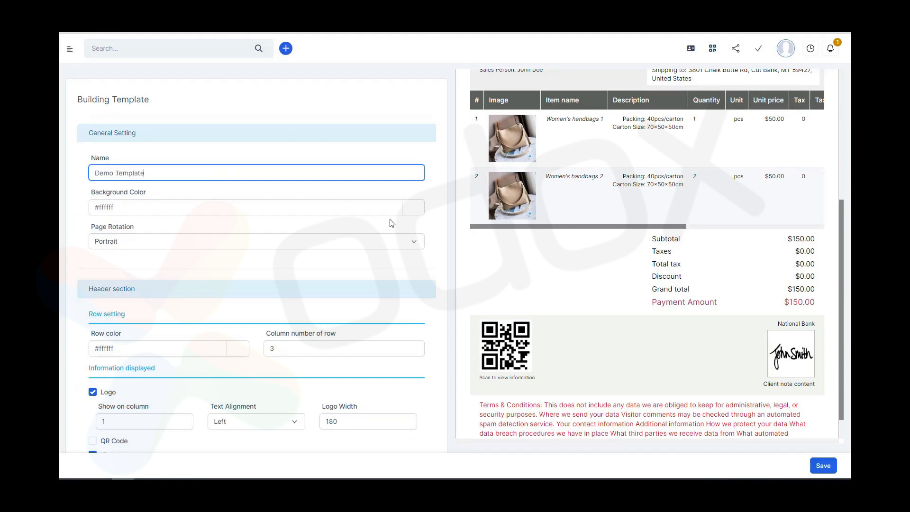
Pick the pale green #ddece3 as the template's background color
click(413, 207)
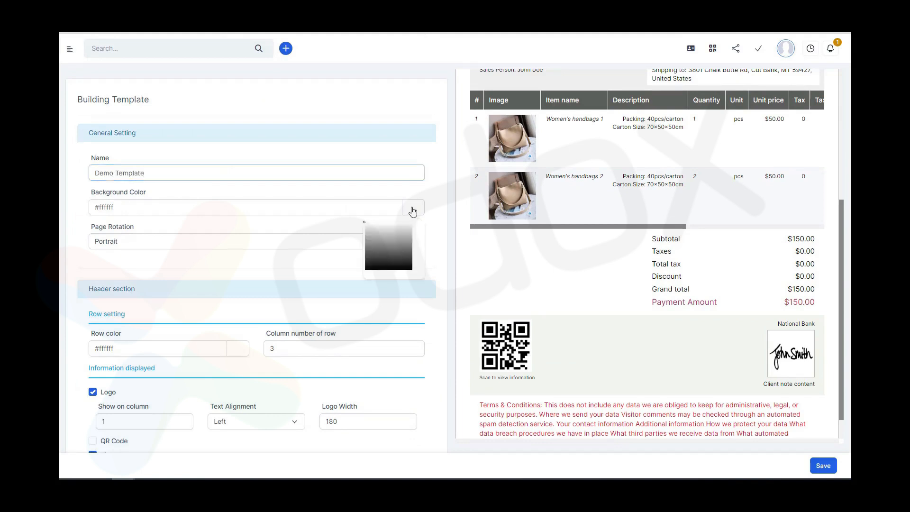
click(417, 249)
click(402, 225)
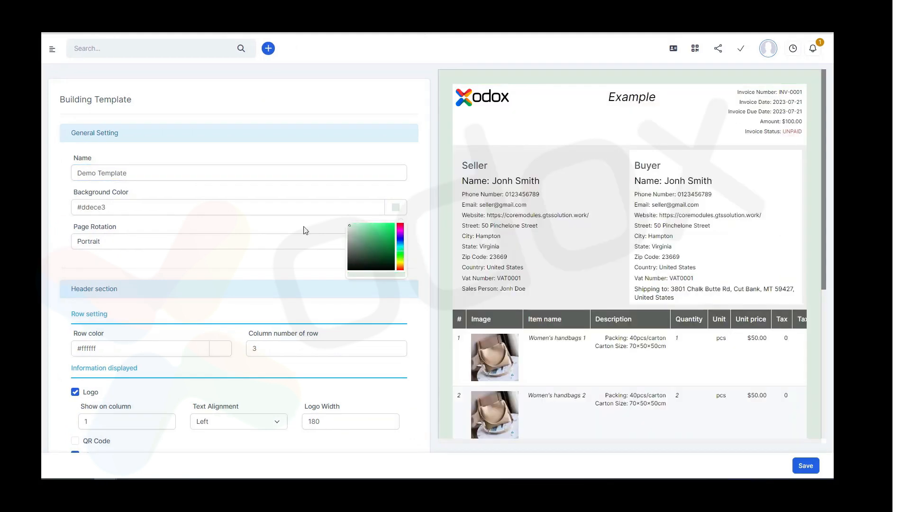
click(294, 226)
Try the Landscape page rotation, check the full page width in the preview, and restore Portrait
click(292, 241)
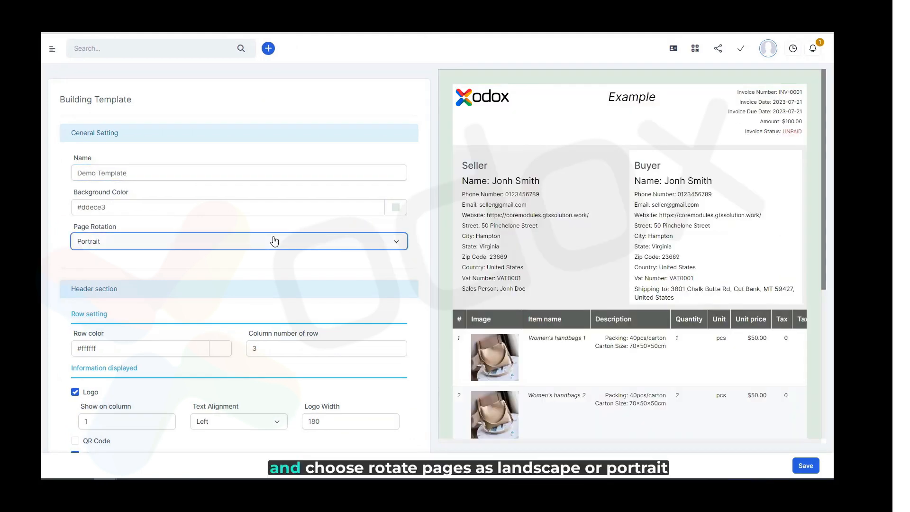
click(146, 322)
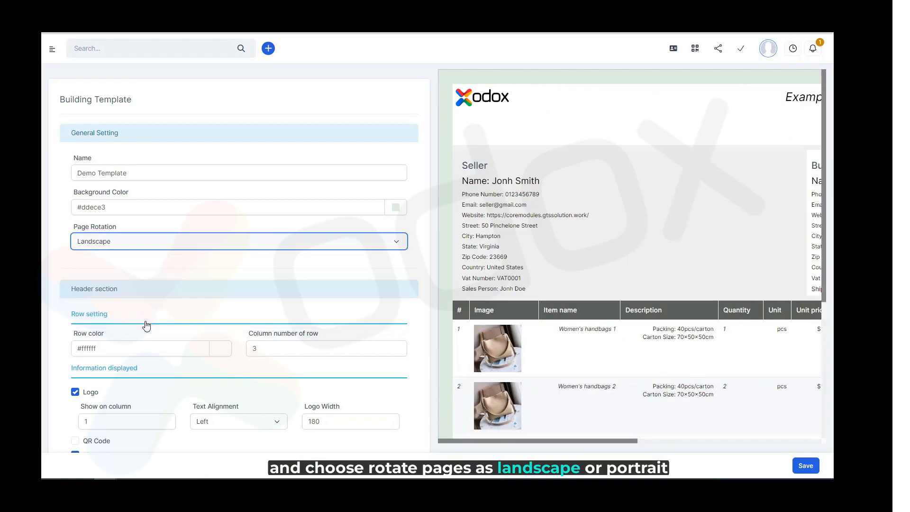
scroll(685, 260, right, 7)
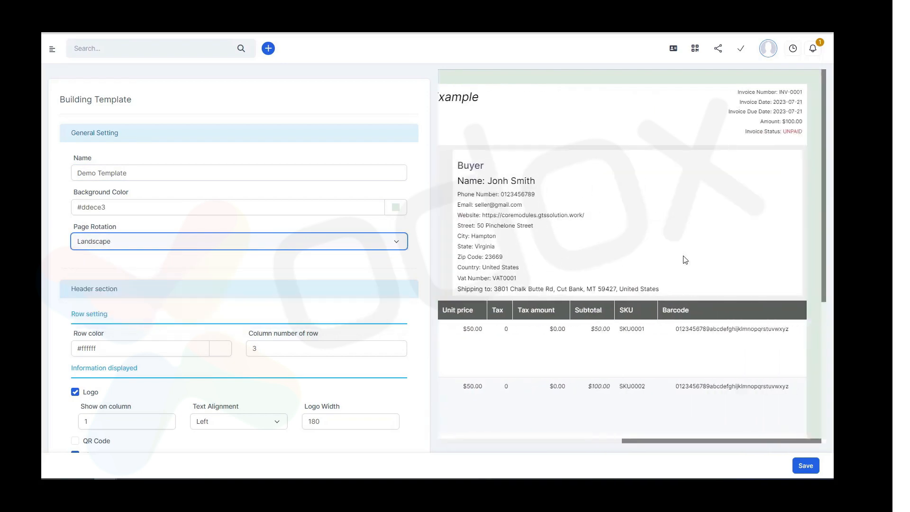
scroll(685, 259, left, 7)
click(139, 249)
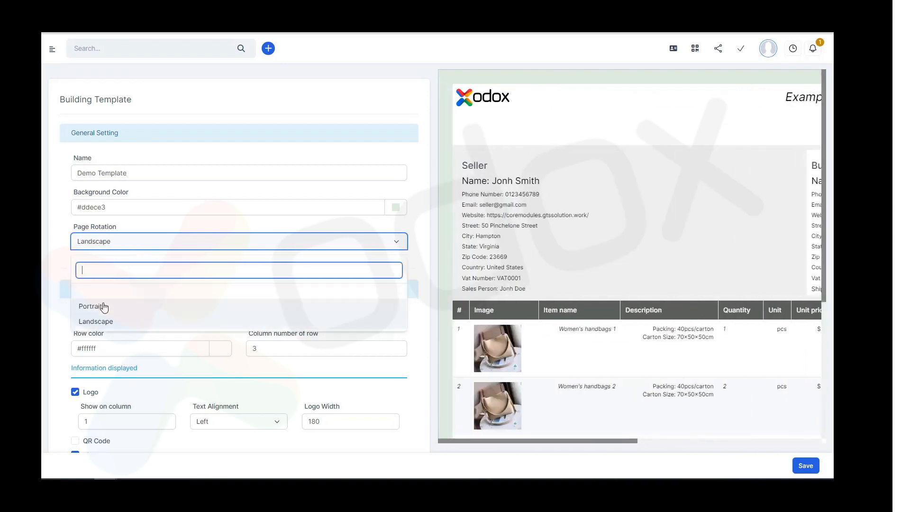
click(105, 309)
Pick the very light green #f7fcf9 as the Header section's row color
scroll(190, 268, down, 2)
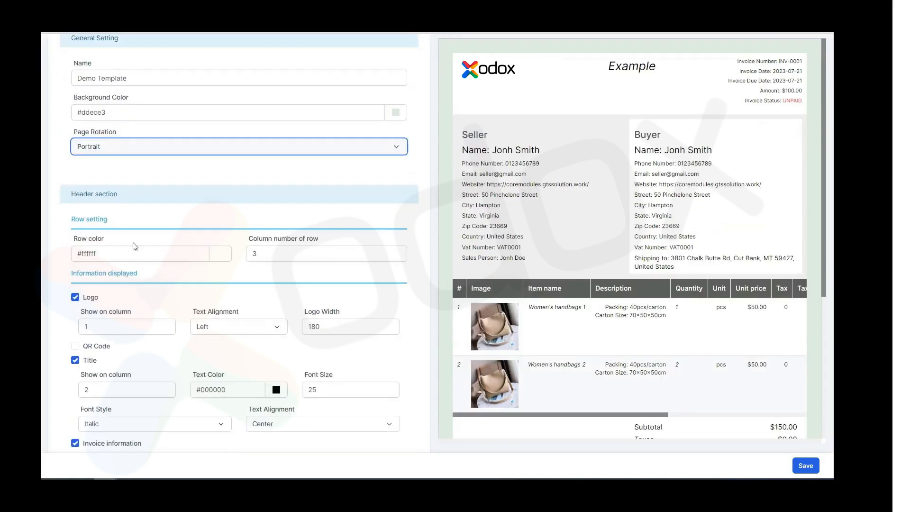
click(221, 253)
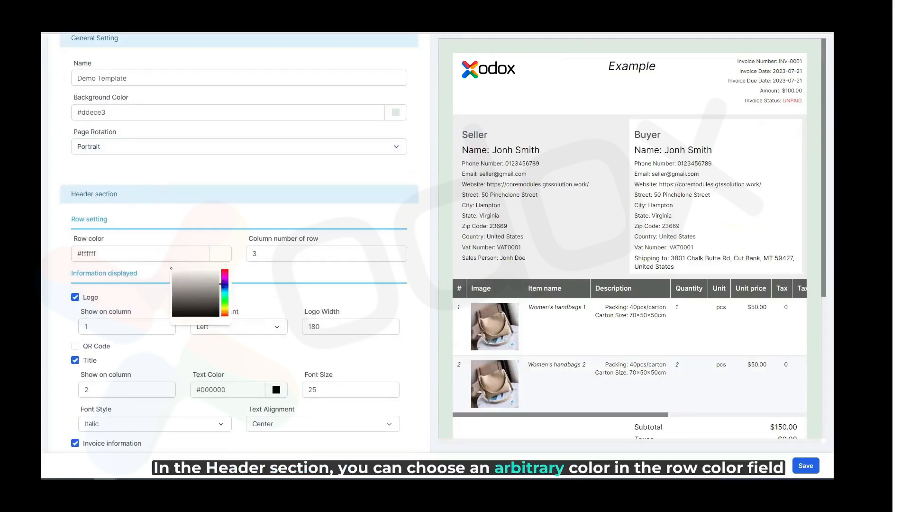
drag(223, 296, 225, 299)
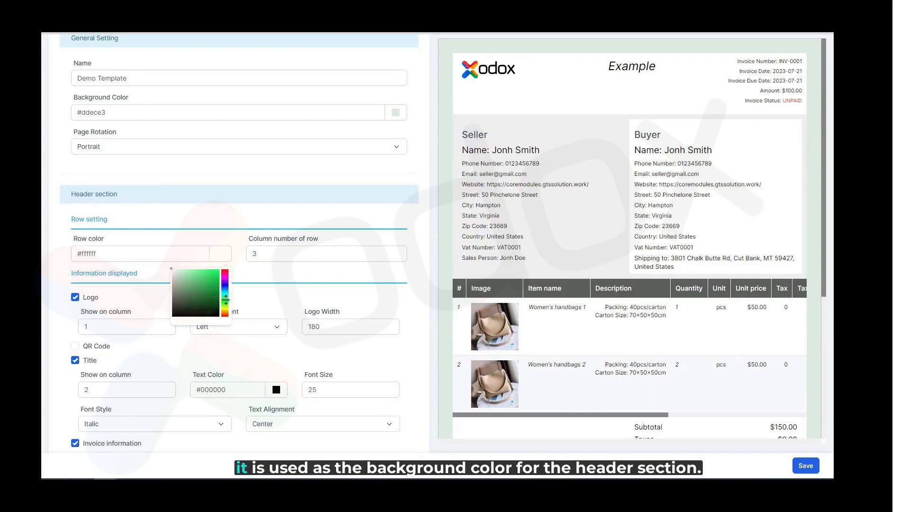
click(211, 278)
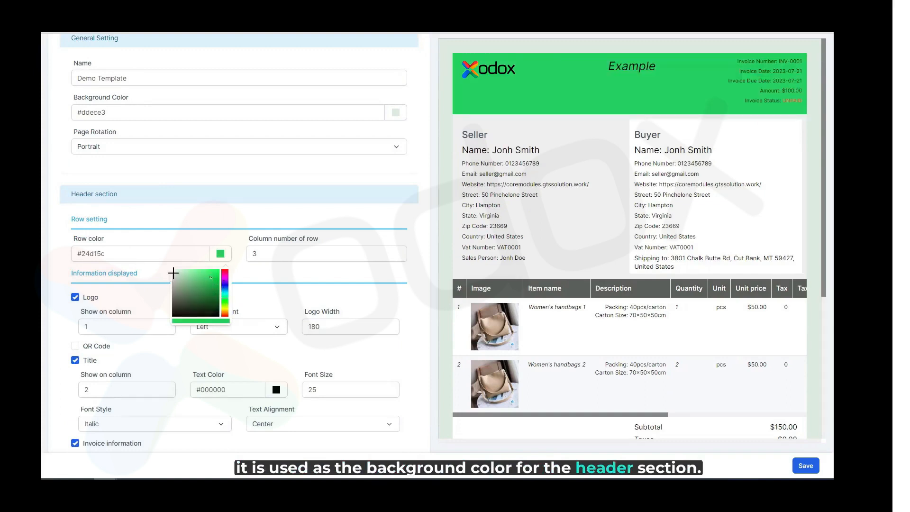
click(174, 273)
click(173, 270)
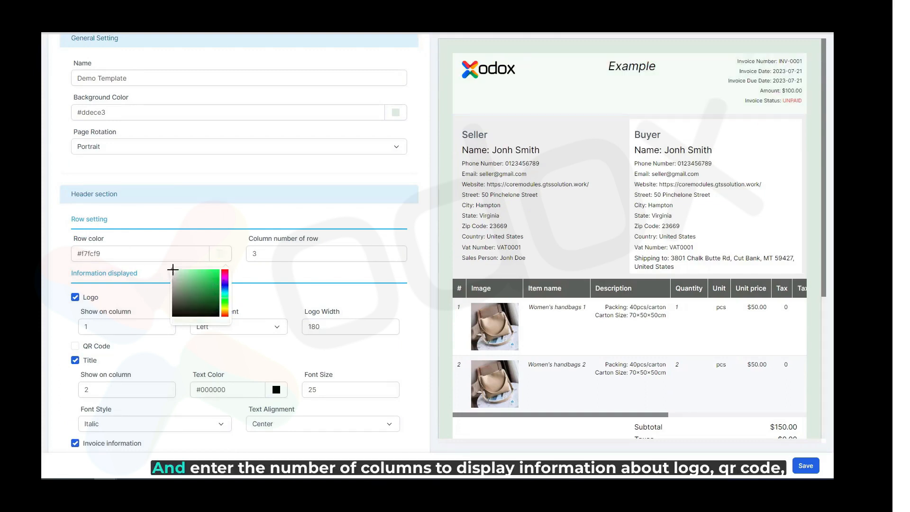
Set the Header section's column number of row to 4
click(259, 256)
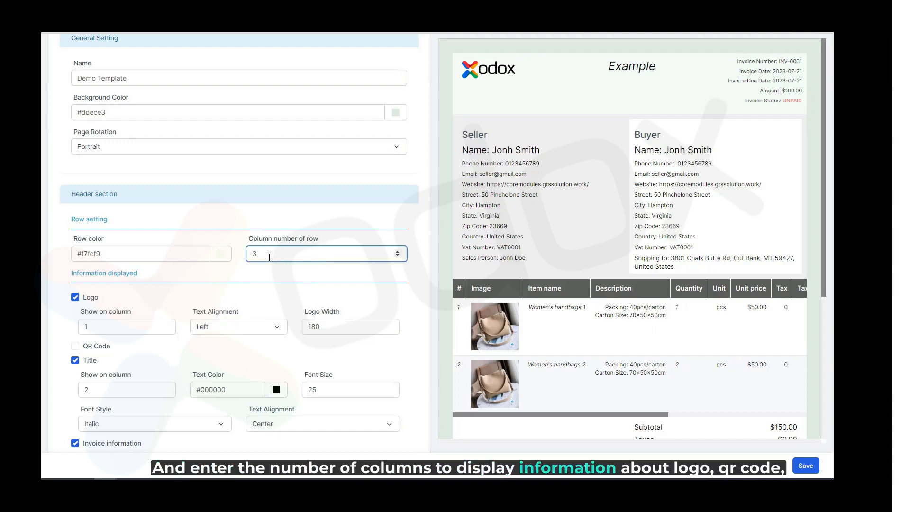
drag(259, 256, 252, 255)
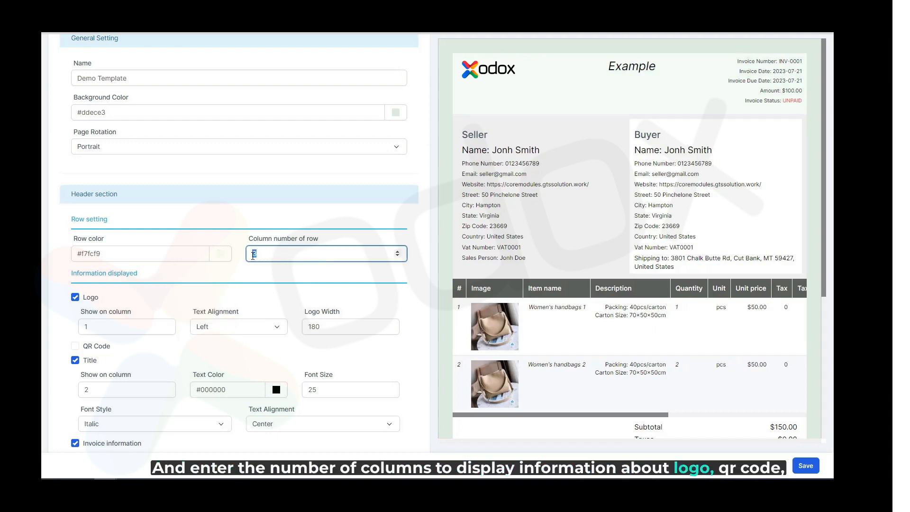
text(4)
click(269, 275)
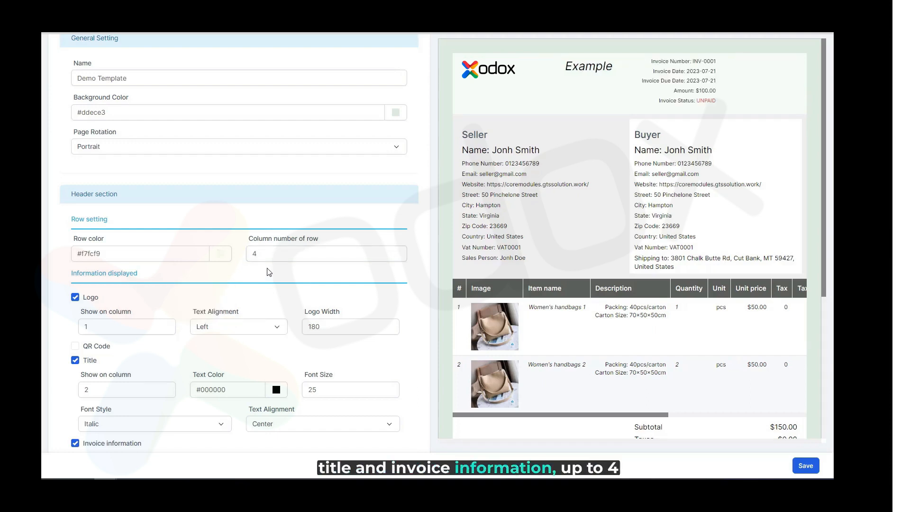
Toggle the header's Logo and Title off and back on, and enable the QR Code
scroll(268, 272, down, 2)
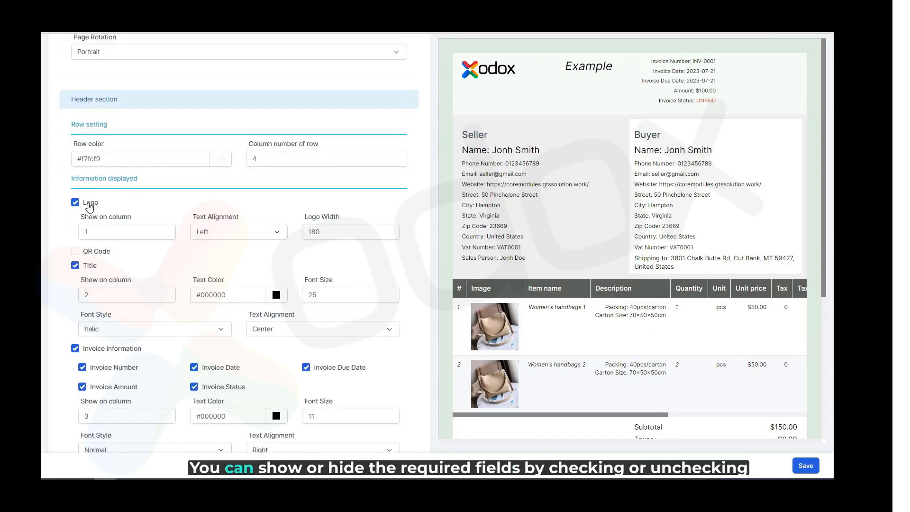
click(89, 207)
click(92, 233)
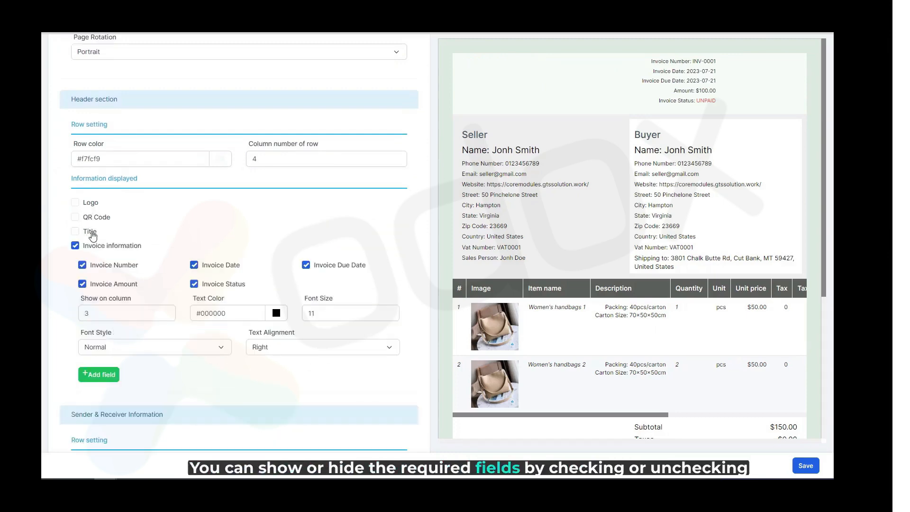
click(91, 232)
click(91, 216)
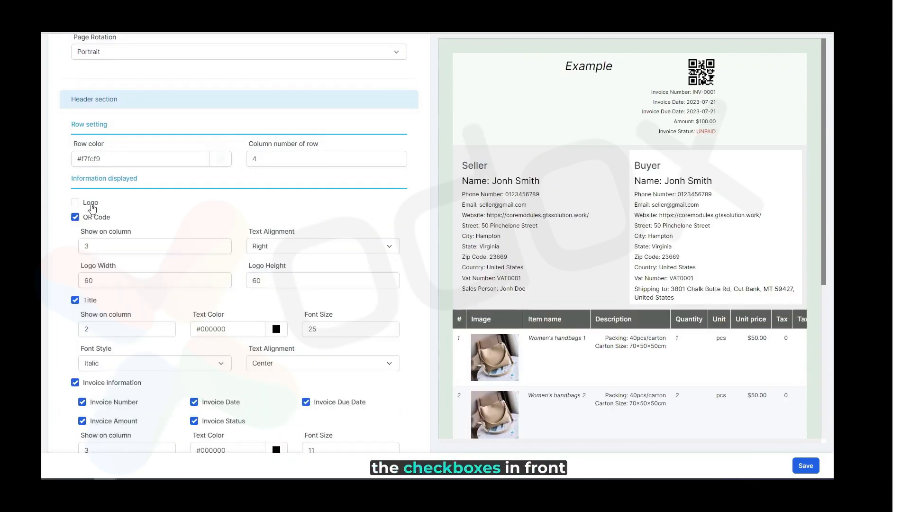
click(93, 208)
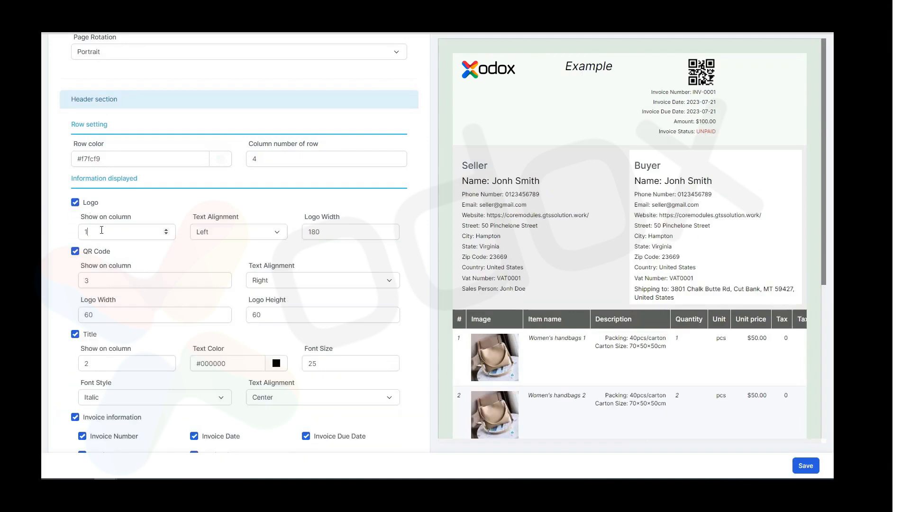
Show the header's Logo on column 3 and the Invoice information on column 4
drag(101, 230, 85, 230)
text(3)
drag(114, 341, 101, 342)
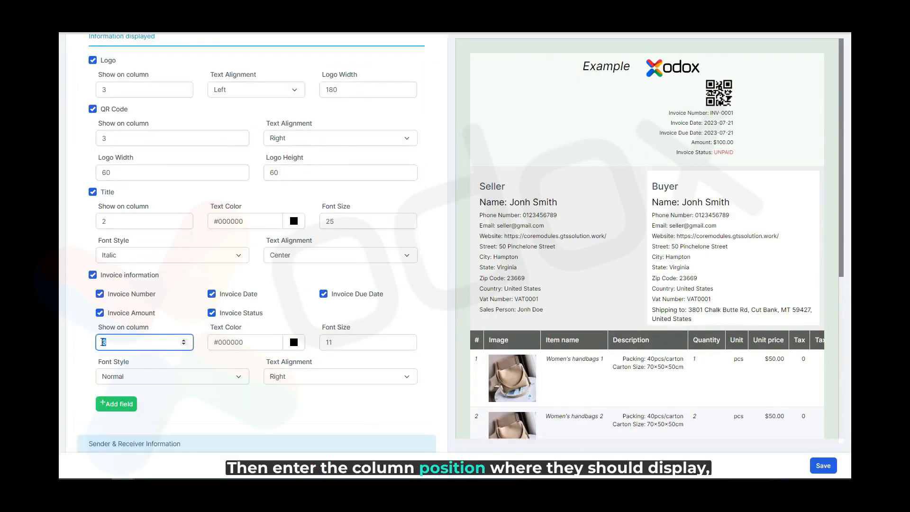
text(4)
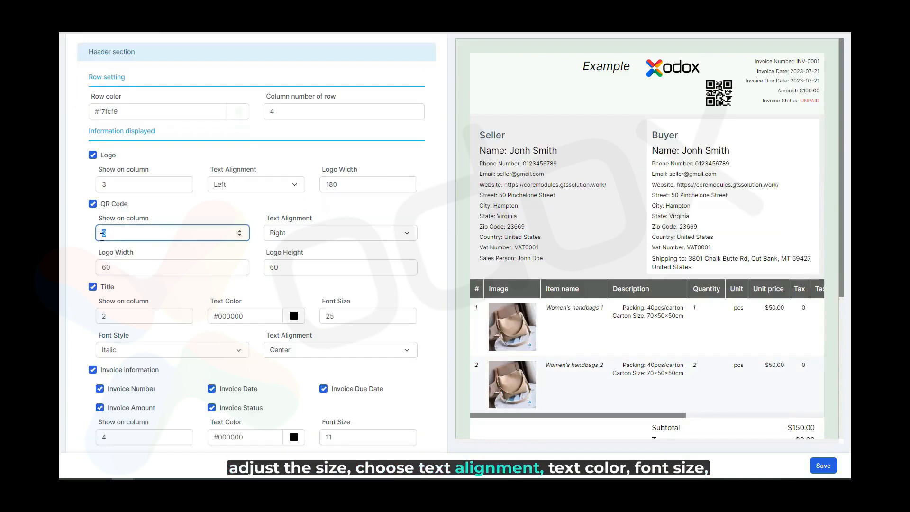
Show both the header's QR Code and its Logo on column 1
text(1)
click(173, 252)
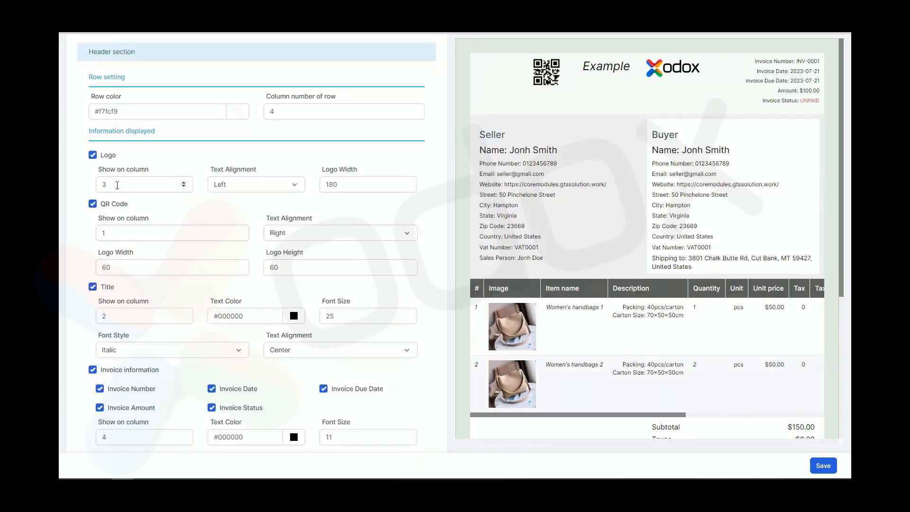
drag(117, 185, 97, 186)
text(1)
click(141, 250)
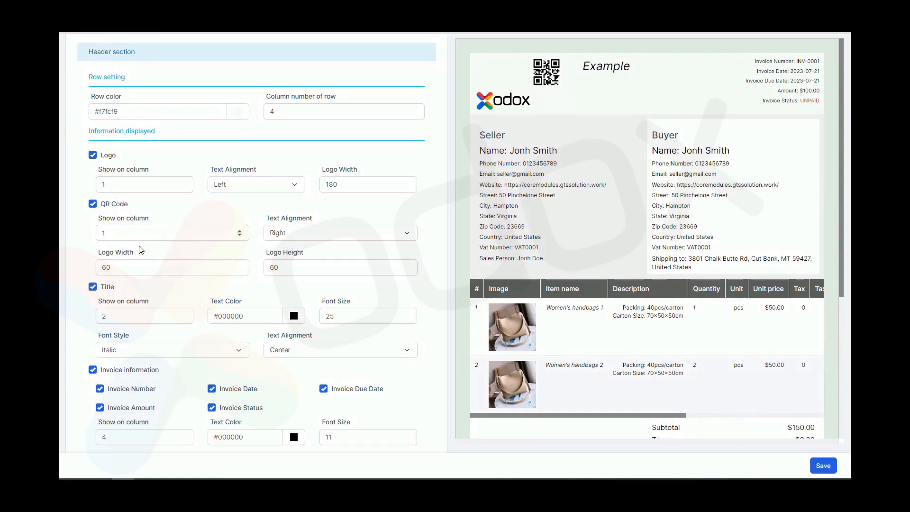
Show the header's QR Code on column 3 and set its text alignment to Center after trying Left
drag(104, 232, 111, 240)
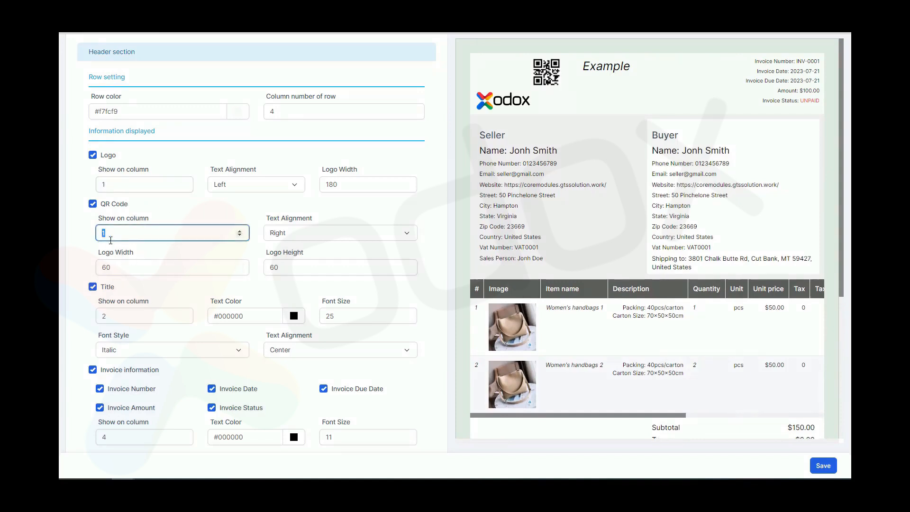
text(3)
click(187, 217)
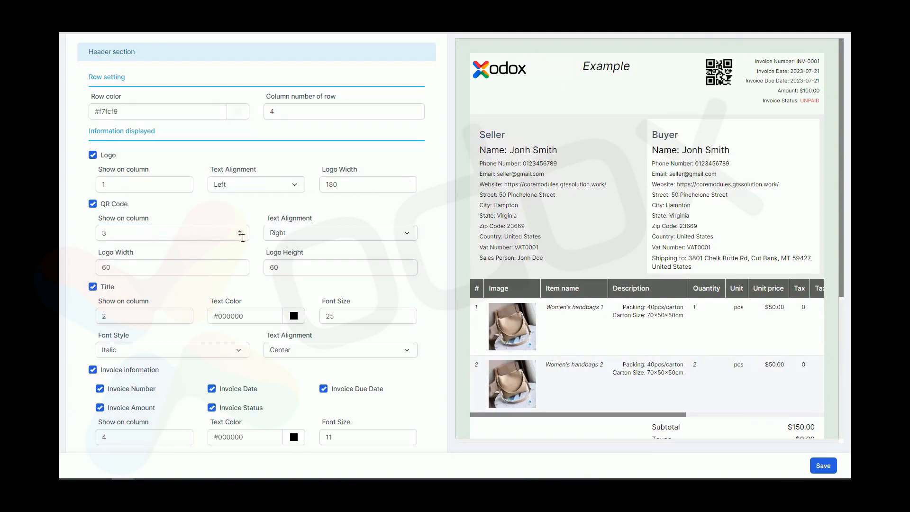
click(290, 234)
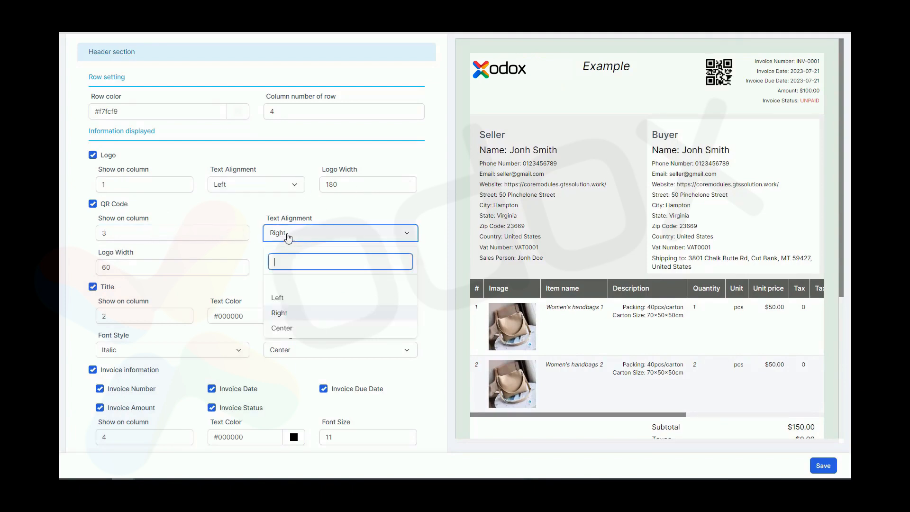
click(277, 298)
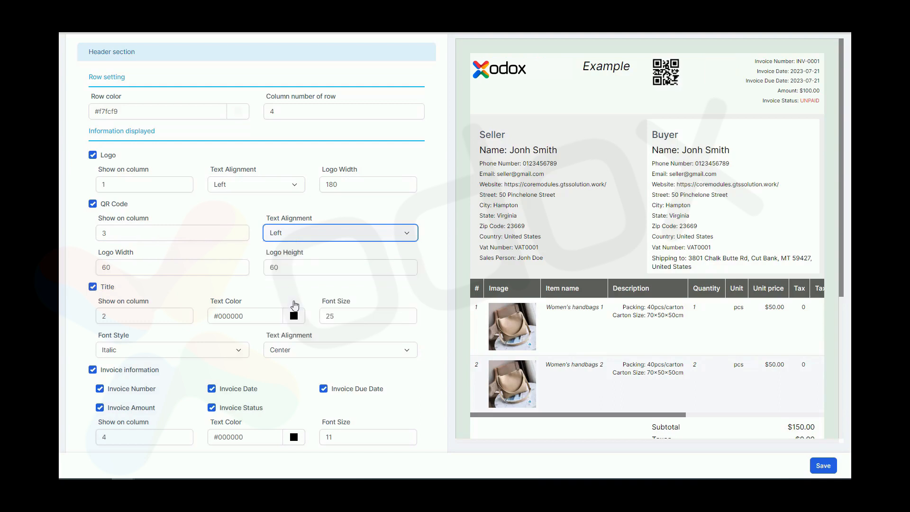
click(336, 240)
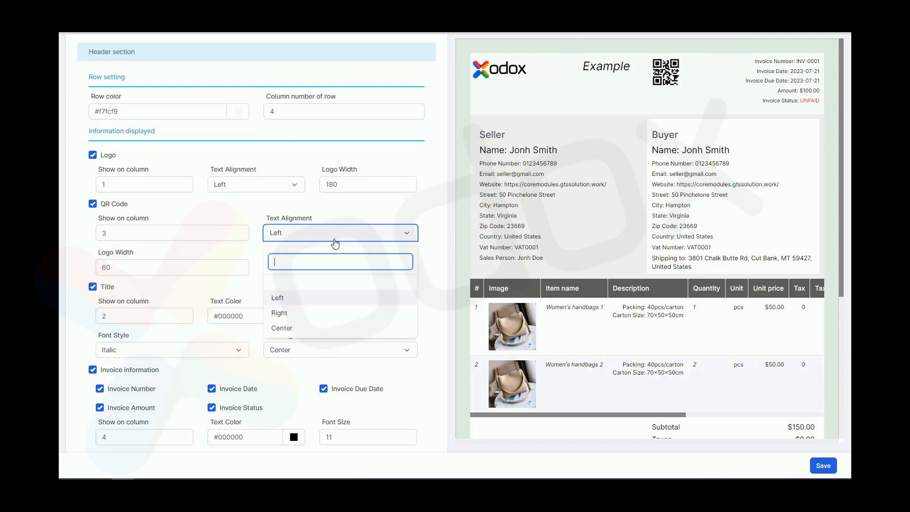
click(301, 326)
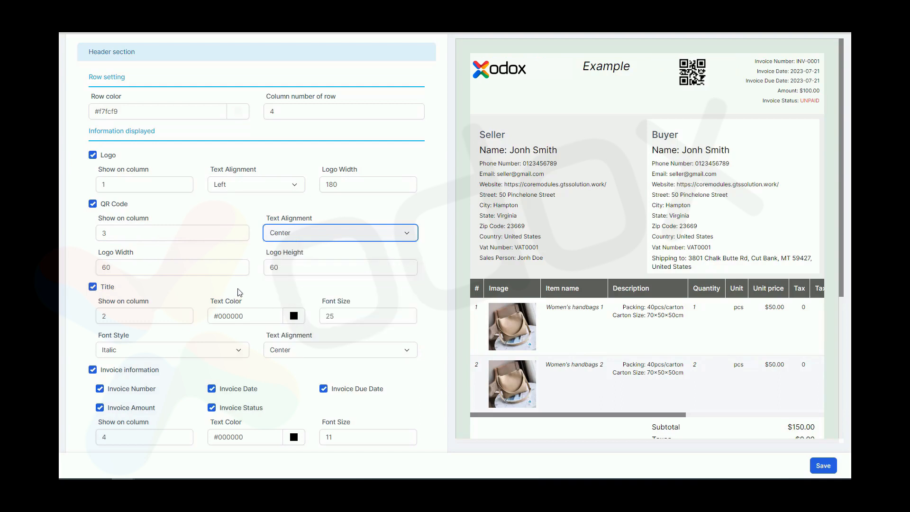
Set both the width and the height of the header's QR Code to 70
double_click(236, 267)
text(7)
double_click(264, 267)
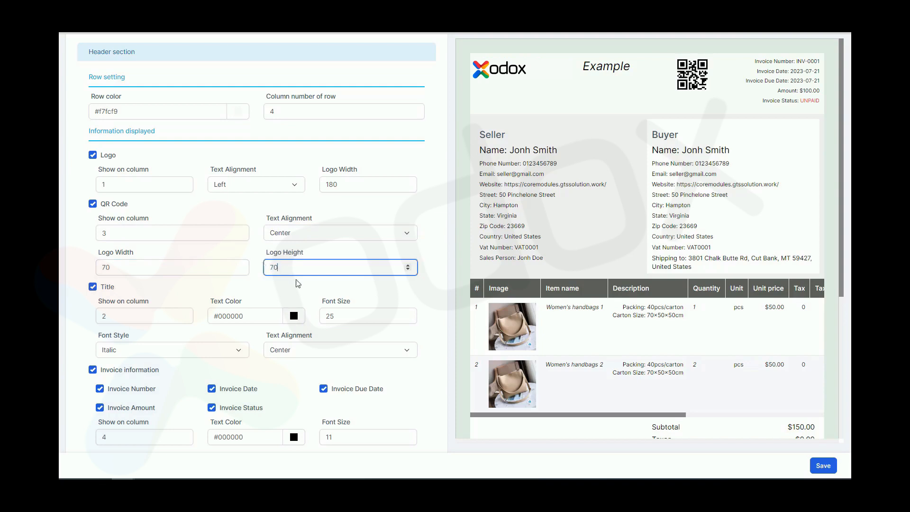
click(296, 294)
Turn the Invoice Number and Invoice Amount off and back on in the header's invoice information
scroll(288, 291, down, 3)
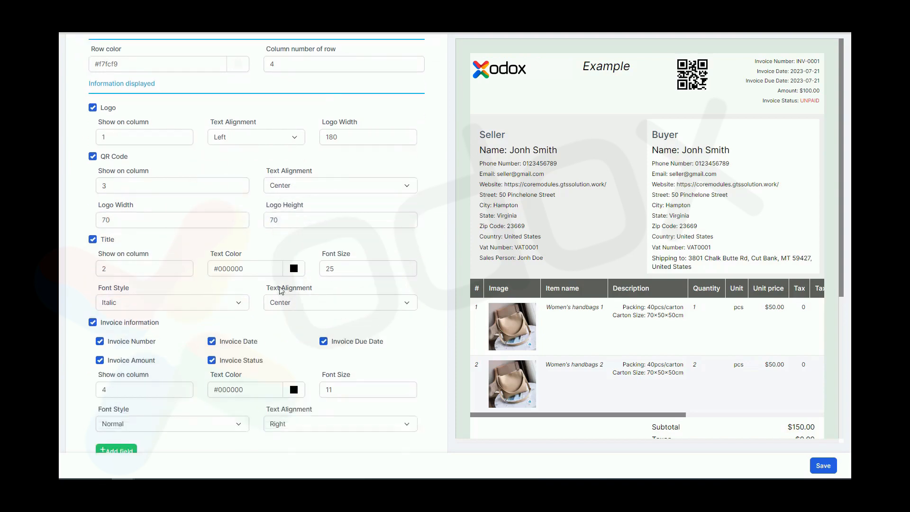
click(122, 251)
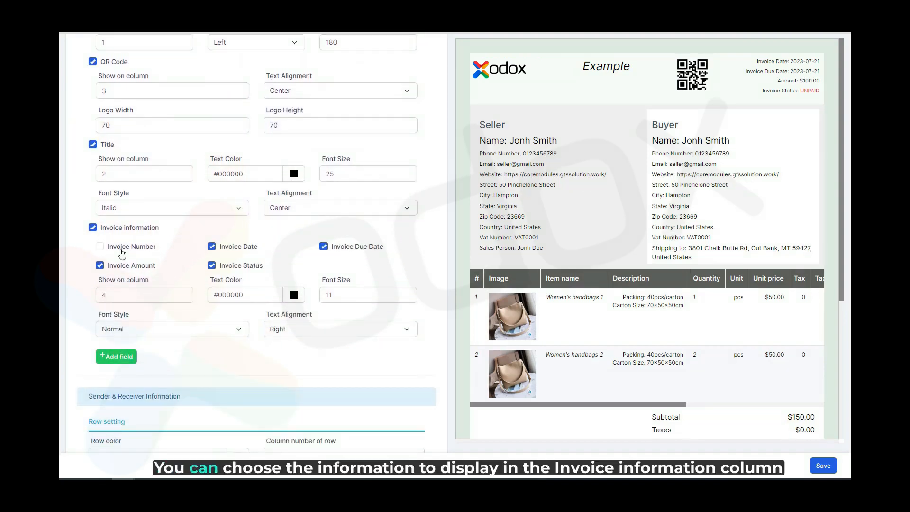
click(128, 266)
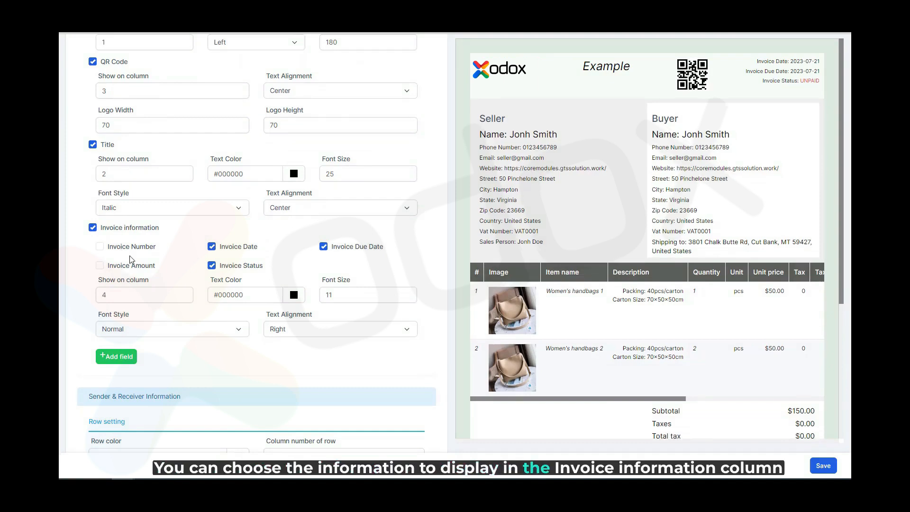
click(133, 249)
click(133, 268)
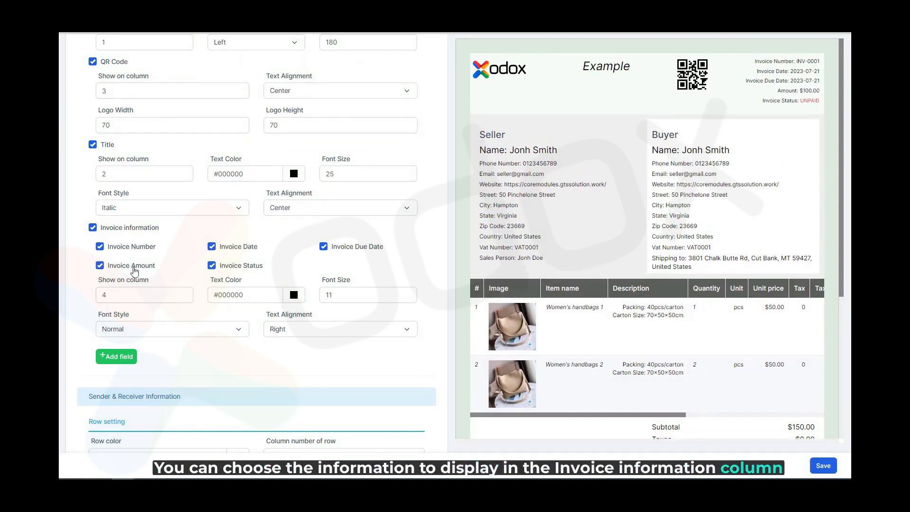
Add the available field Field Label 3 to the header's invoice information
click(111, 361)
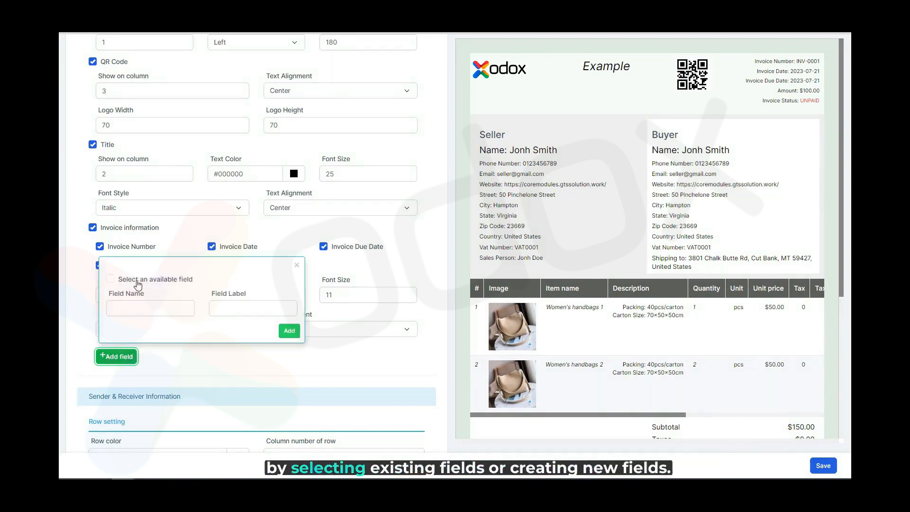
click(114, 279)
click(145, 313)
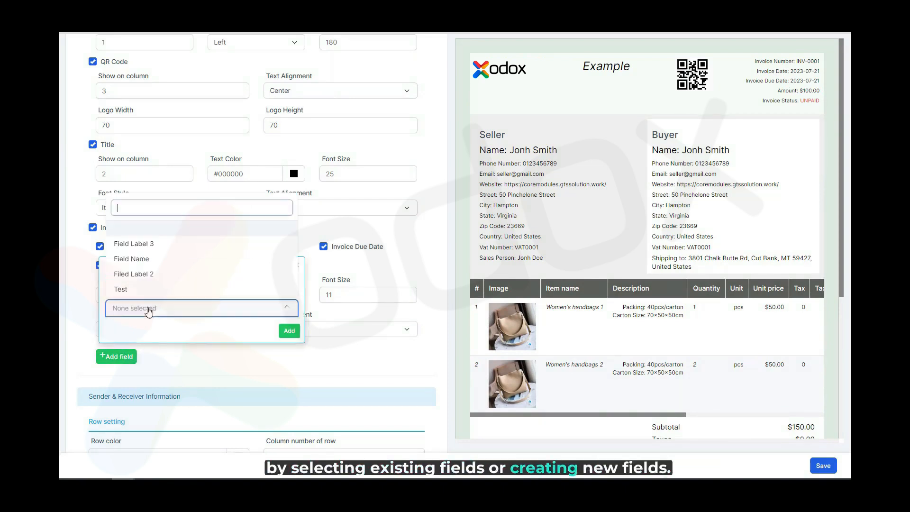
click(168, 245)
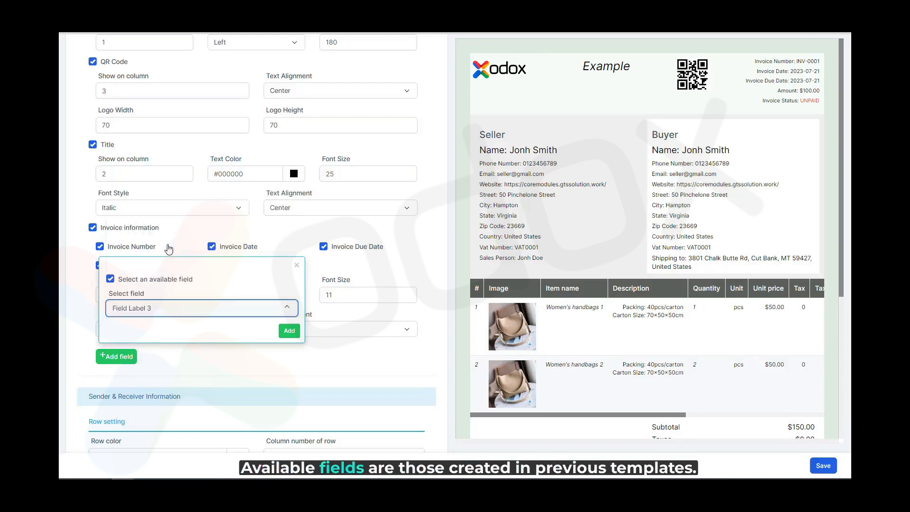
click(289, 331)
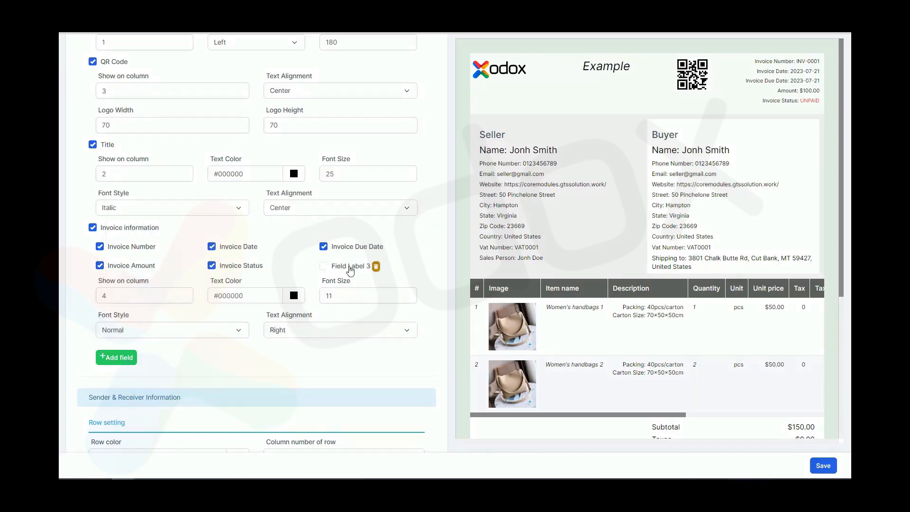
Enable Field Label 3 in the invoice information and give it the value "Label 3"
click(350, 268)
click(379, 267)
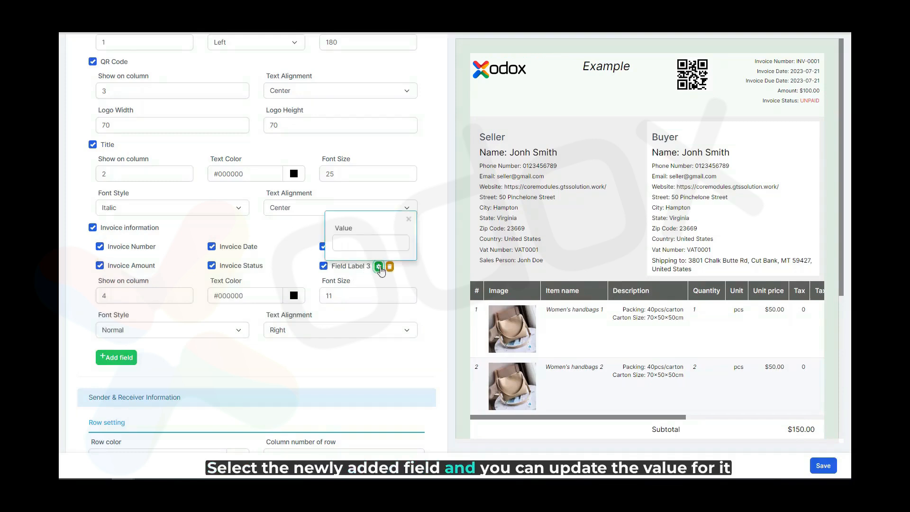
click(375, 245)
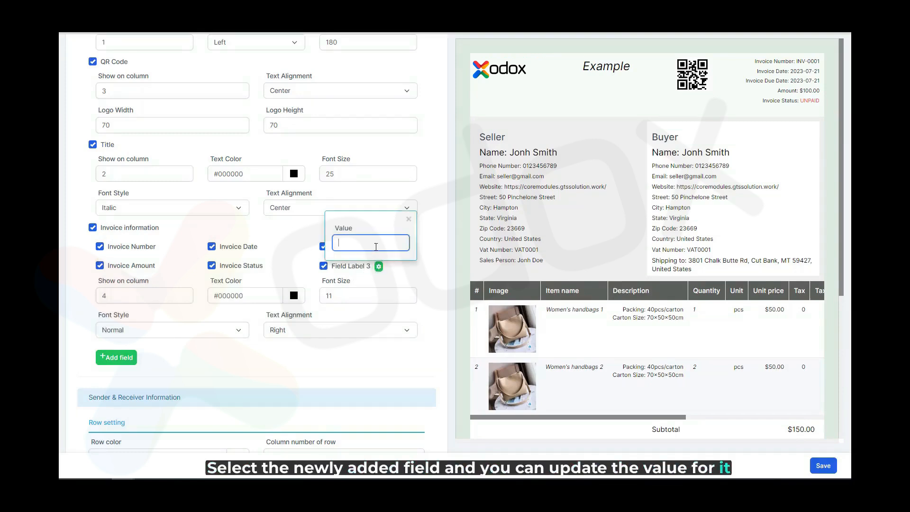
text(Label 3)
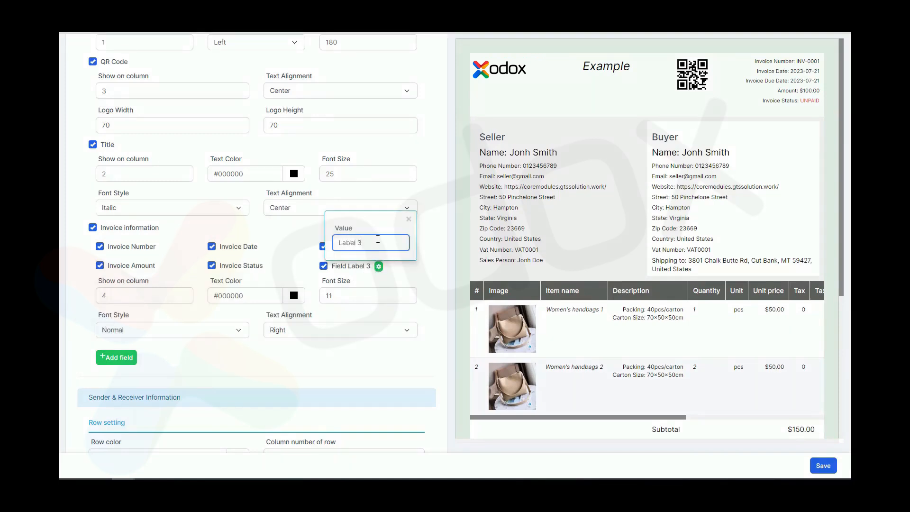
click(380, 231)
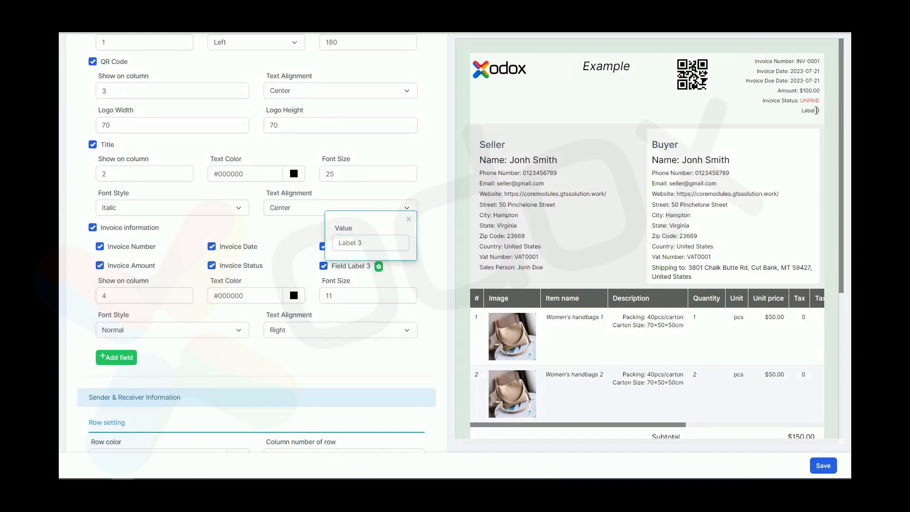
click(395, 278)
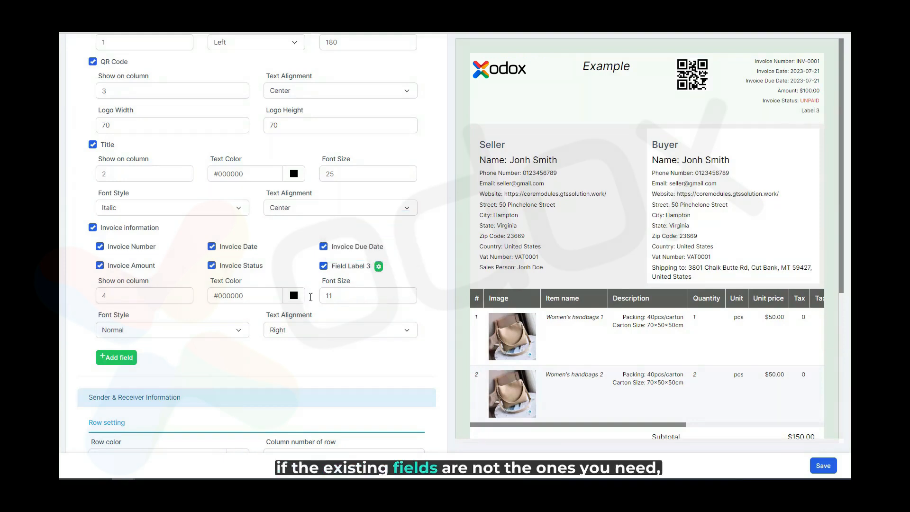
Create a new invoice information field with the name "Field Lable 4" and the label "Field Label 4"
click(118, 359)
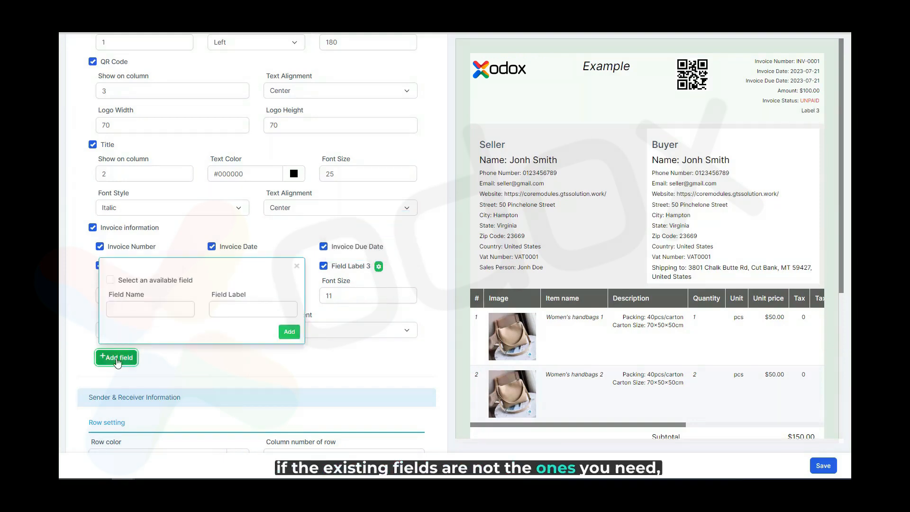
click(136, 314)
text(Field Lable 4)
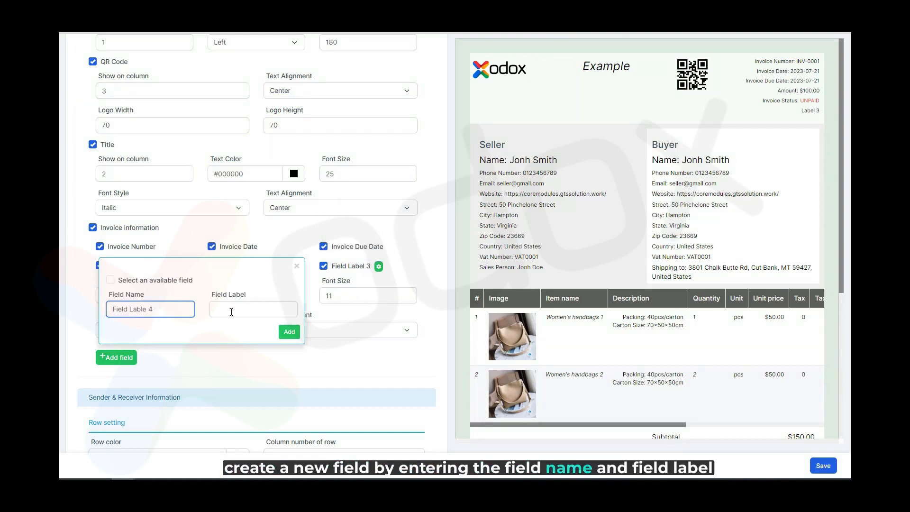
click(232, 311)
click(287, 335)
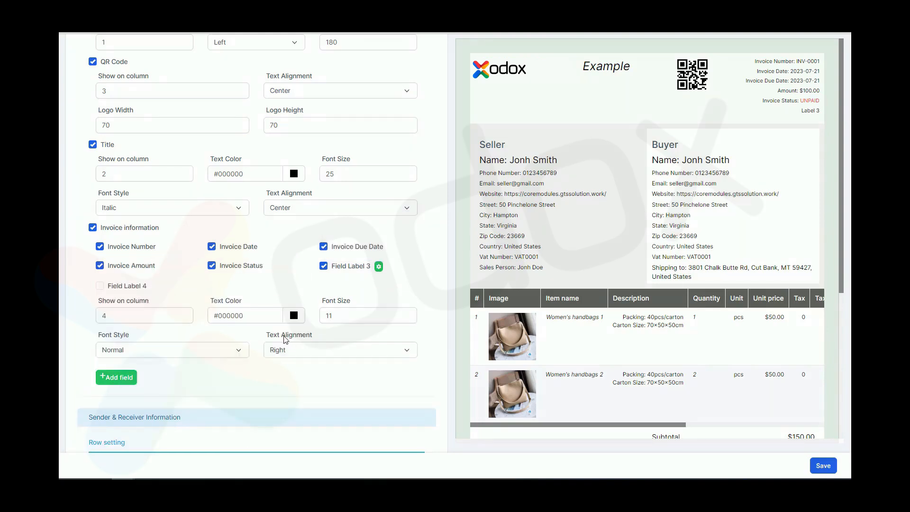
Enable Field Label 4 in the invoice information and give it the value "Label 4: text"
click(115, 288)
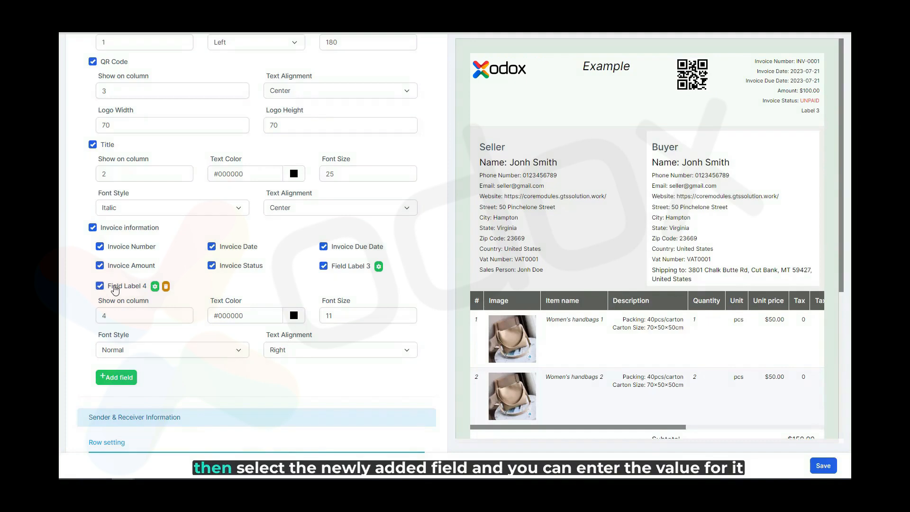
click(155, 286)
click(152, 263)
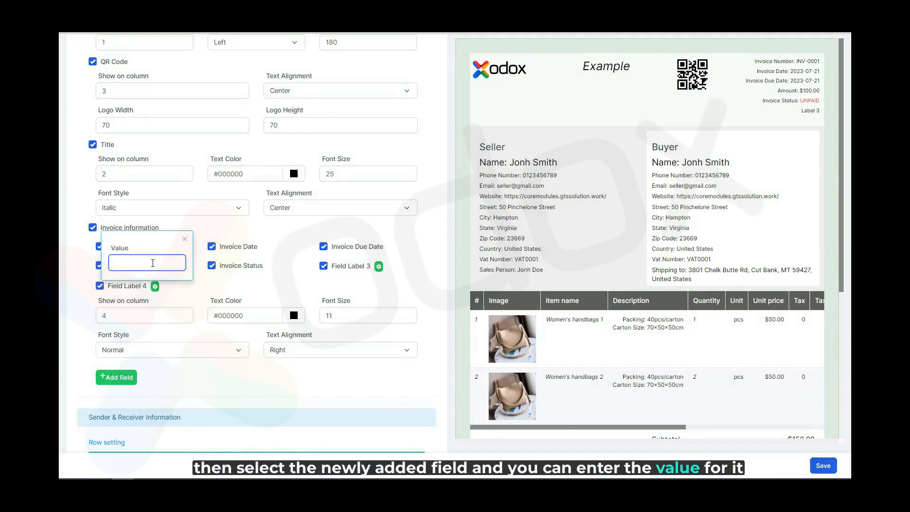
text(Label)
text(4: text)
click(291, 277)
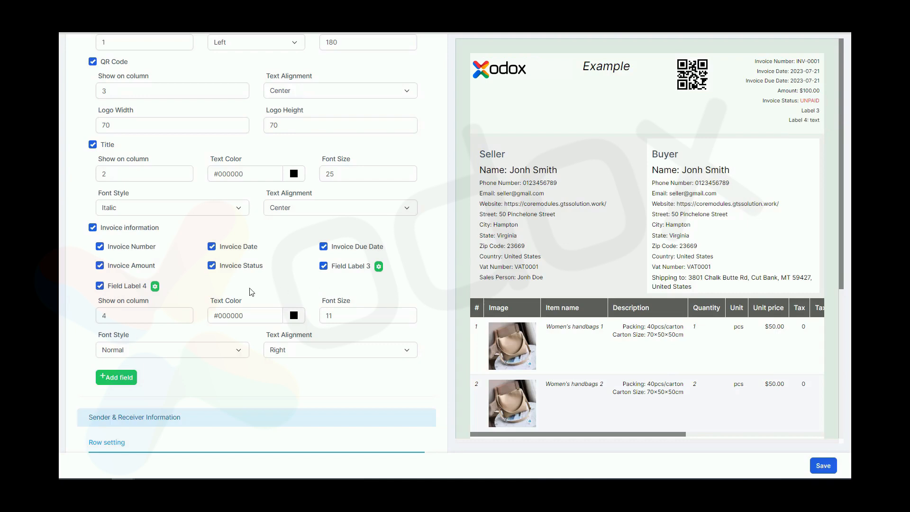
Set the row color of the Sender & Receiver Information section to the near-black #1e2220
scroll(190, 284, down, 5)
click(167, 192)
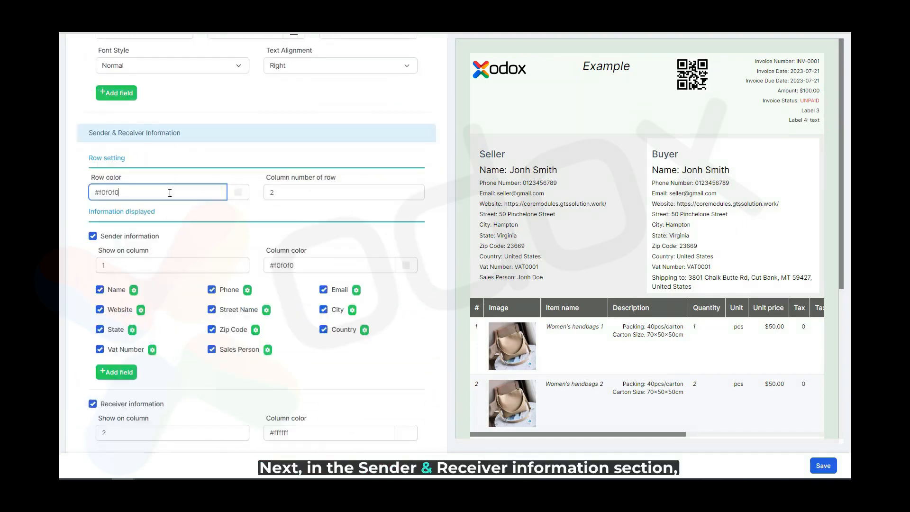
click(238, 194)
click(243, 235)
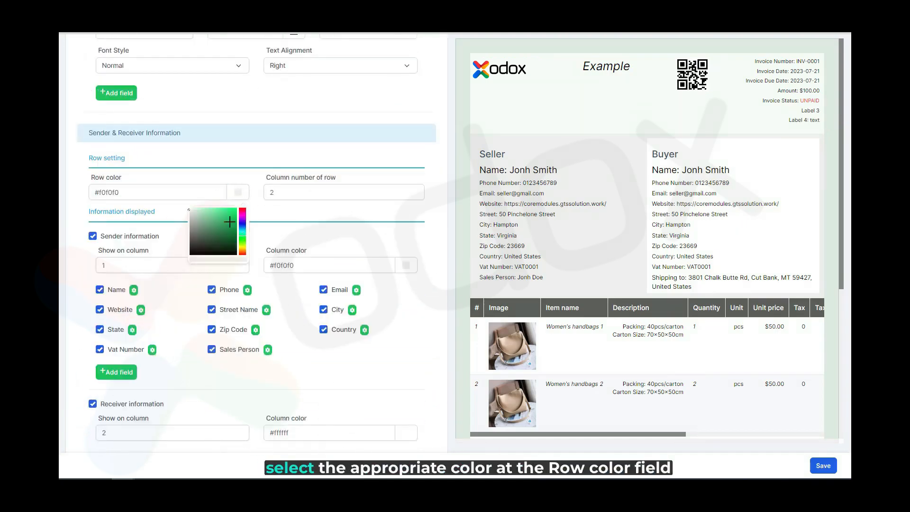
click(214, 215)
click(197, 253)
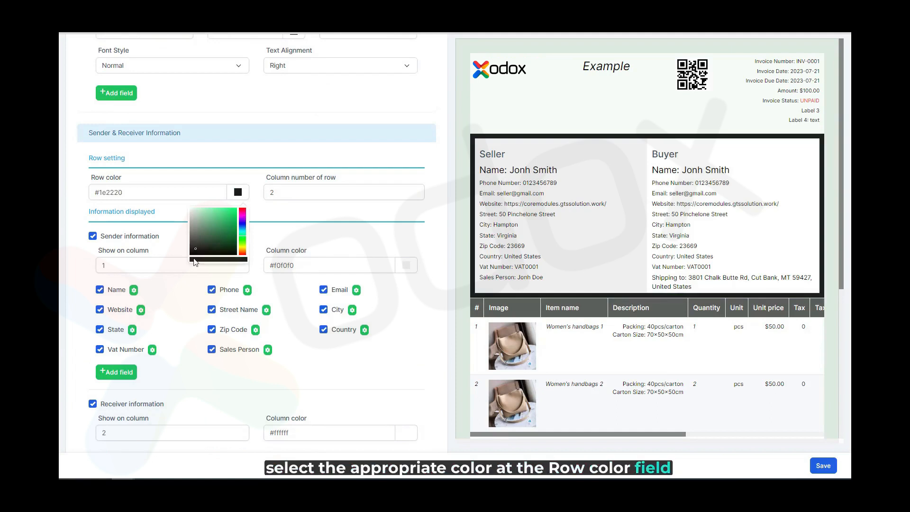
click(344, 214)
Toggle the Sender information off and on, and show it on column 2 with the Receiver information on column 1
click(114, 236)
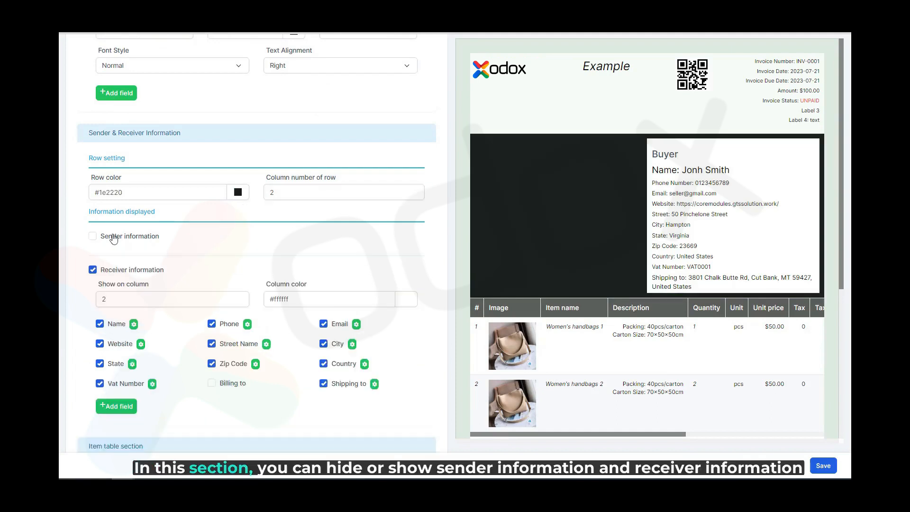
click(114, 238)
scroll(176, 323, down, 1)
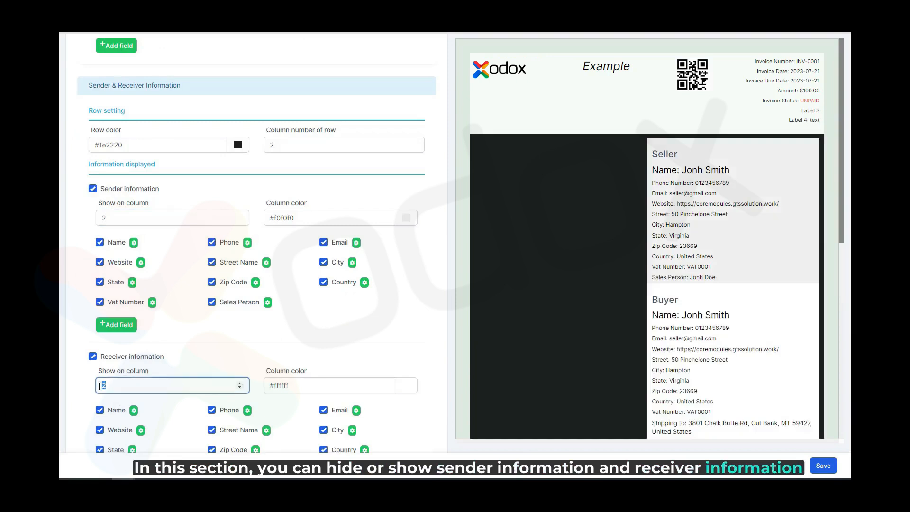
click(218, 351)
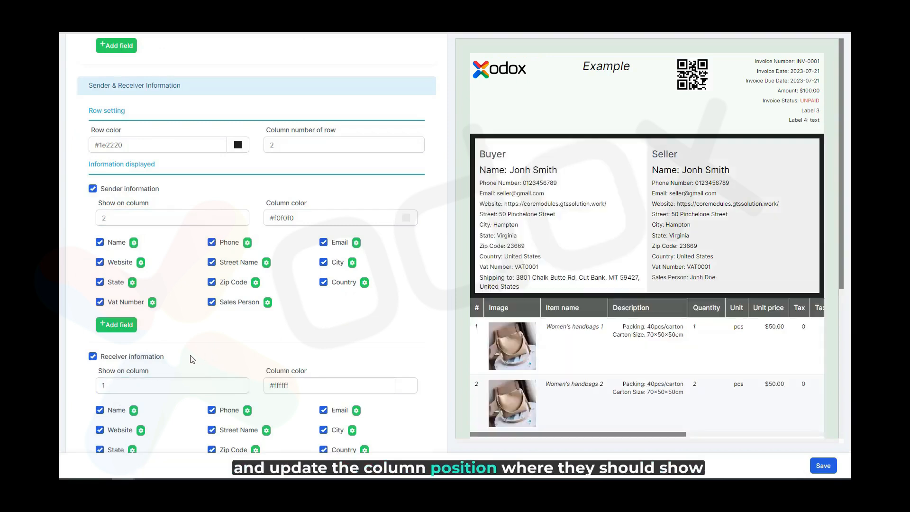
Hide the sender's Website, State and Vat Number fields, toggling the Name field off and back on
scroll(191, 351, down, 1)
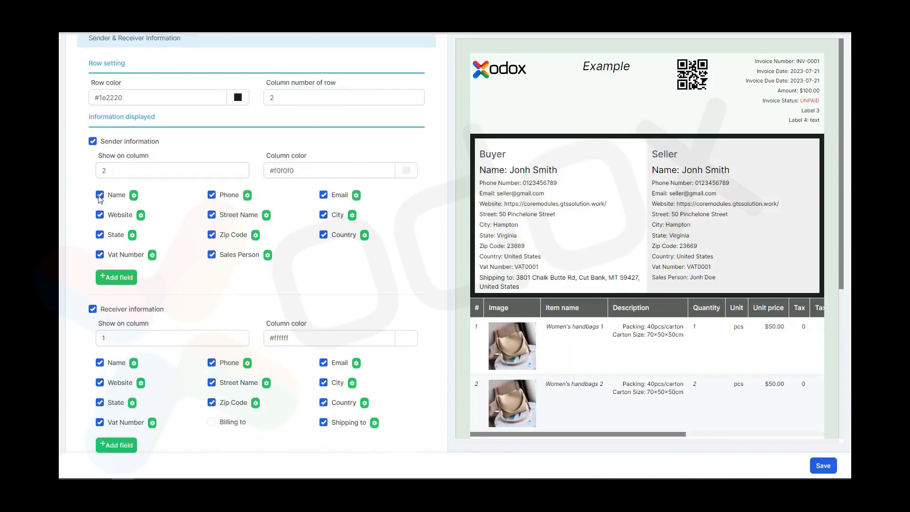
click(100, 214)
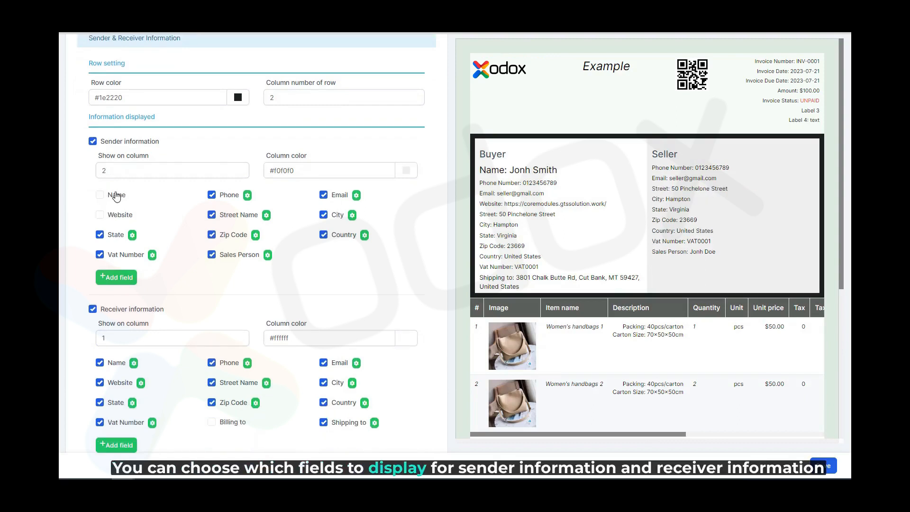
click(116, 234)
click(118, 254)
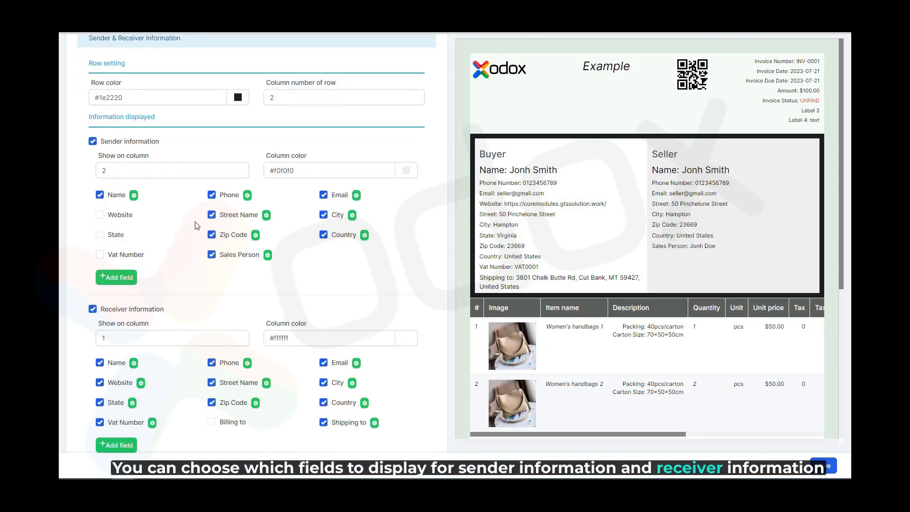
Show the sender's Vat Number, State and Website fields again, toggling the Phone field off and back on
click(234, 201)
click(233, 199)
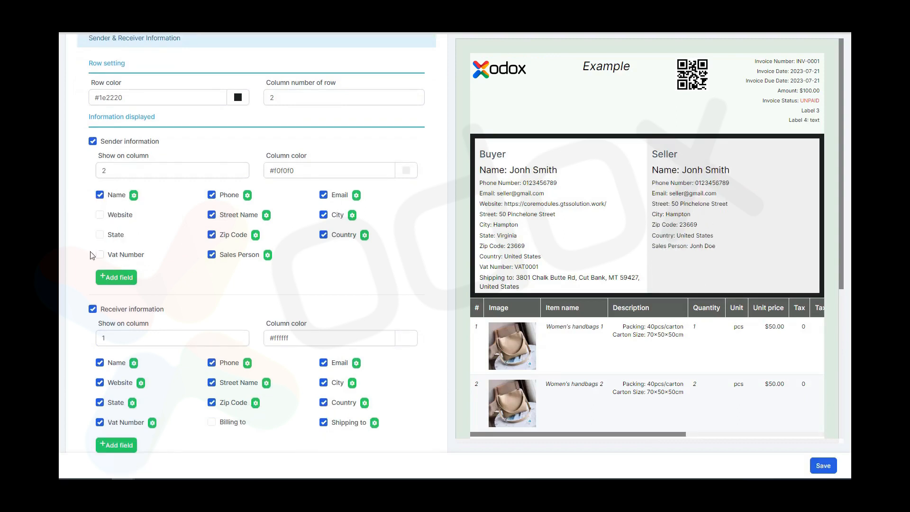
click(122, 259)
click(114, 235)
click(116, 214)
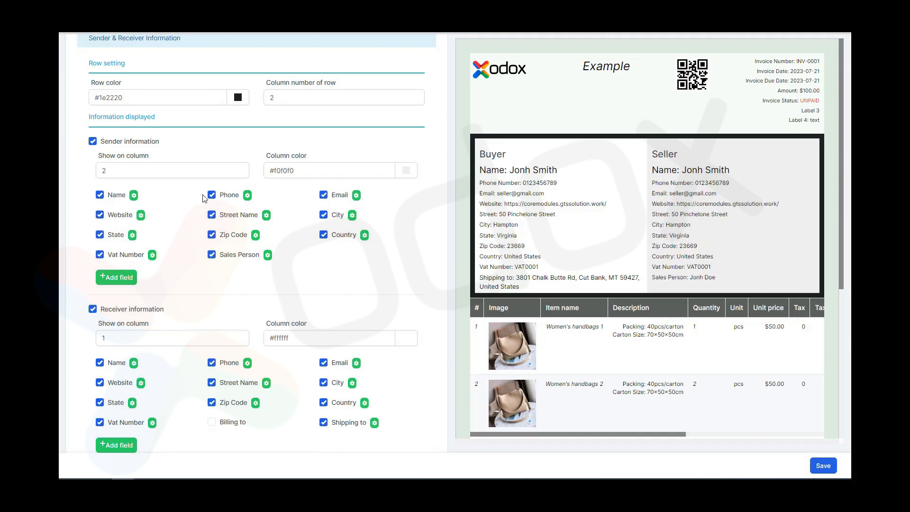
Review the text color, font and alignment settings of the sender's Name field without changing them
click(135, 194)
scroll(147, 228, up, 1)
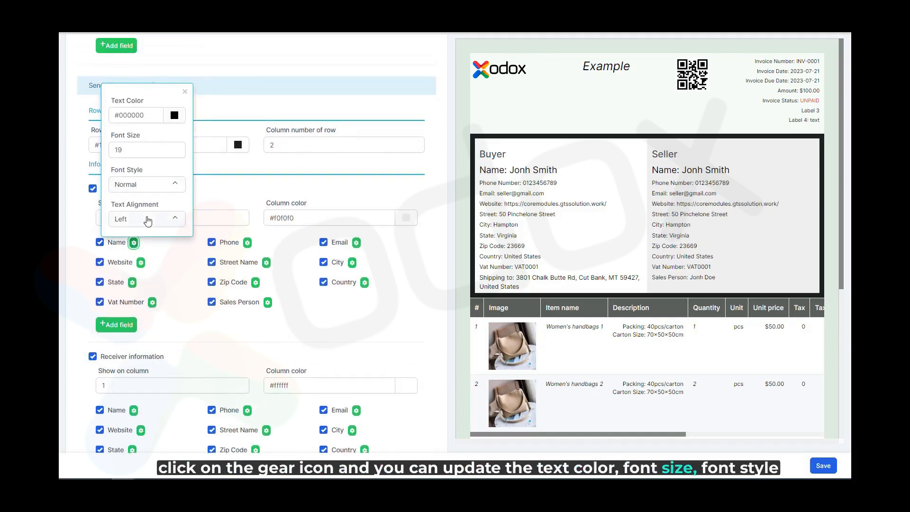
click(179, 267)
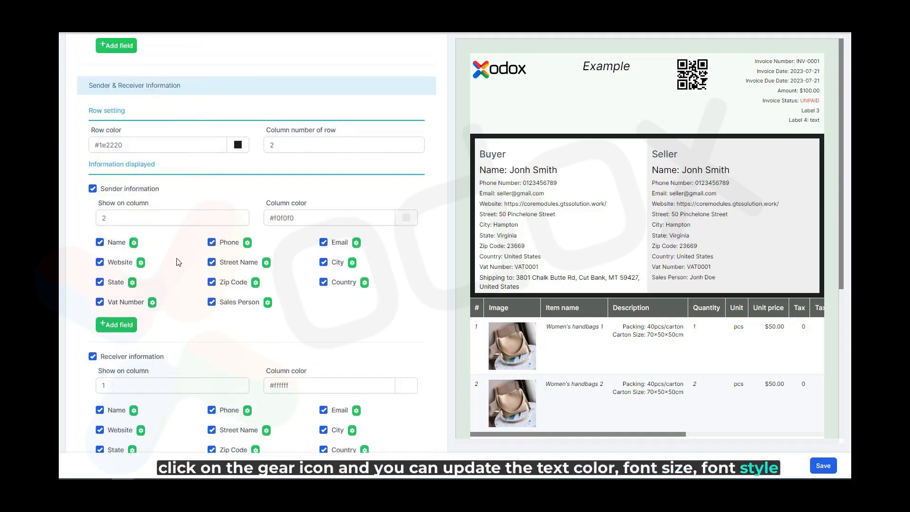
Add the available custom field Test1 to the Sender information
click(117, 326)
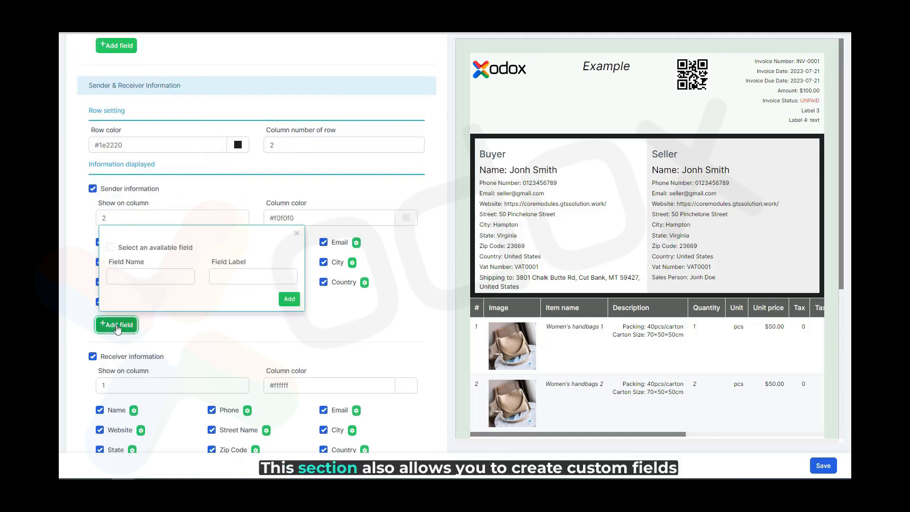
click(171, 247)
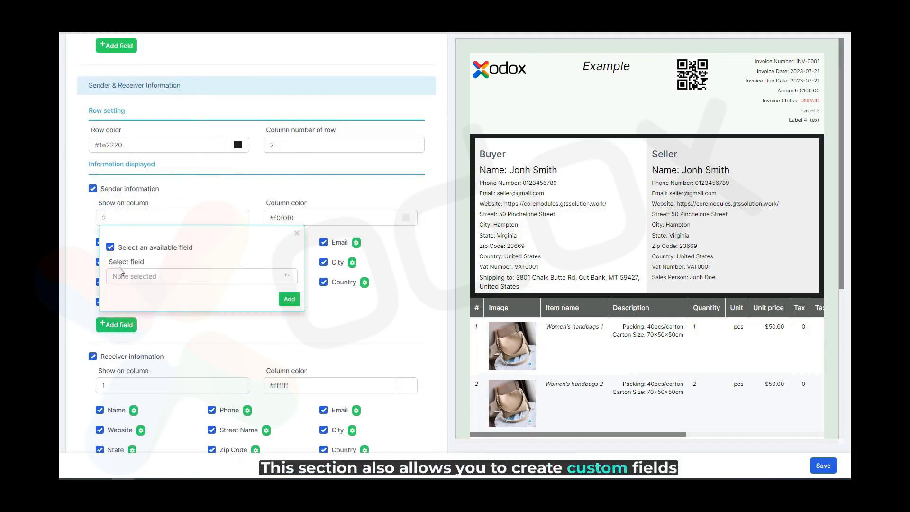
click(133, 276)
click(144, 260)
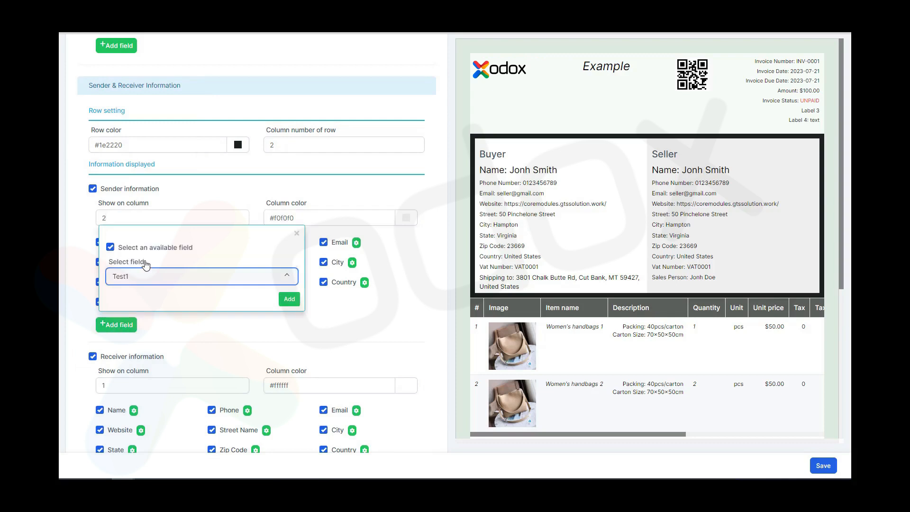
click(281, 302)
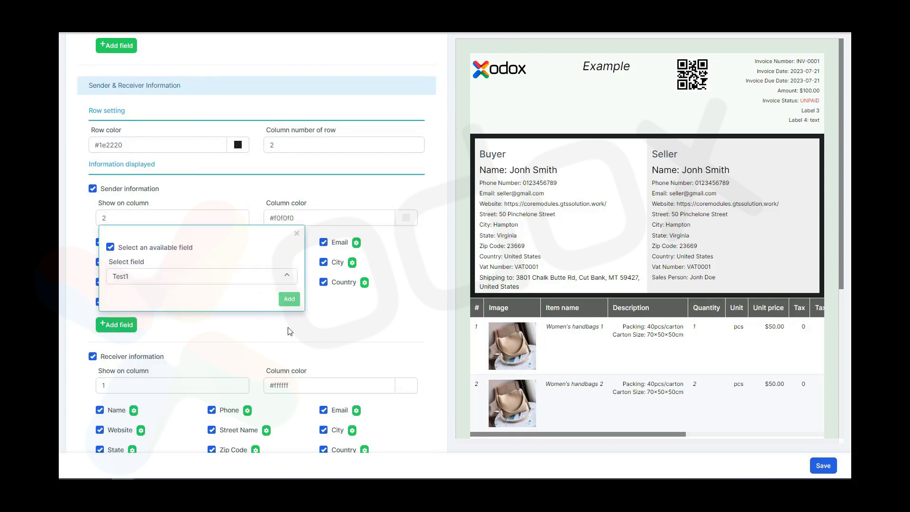
Set the column color of the Receiver information to the pale pink #e3dbe0
scroll(150, 247, down, 3)
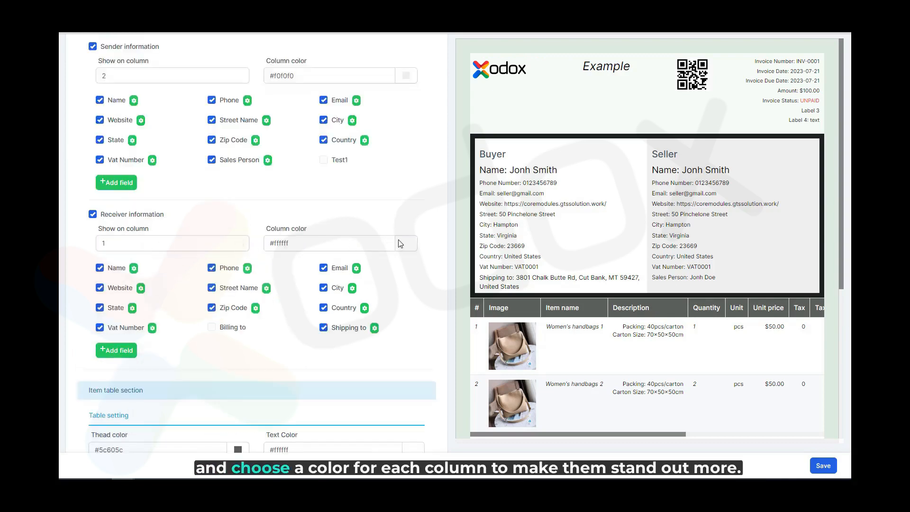
click(405, 244)
click(411, 263)
click(359, 264)
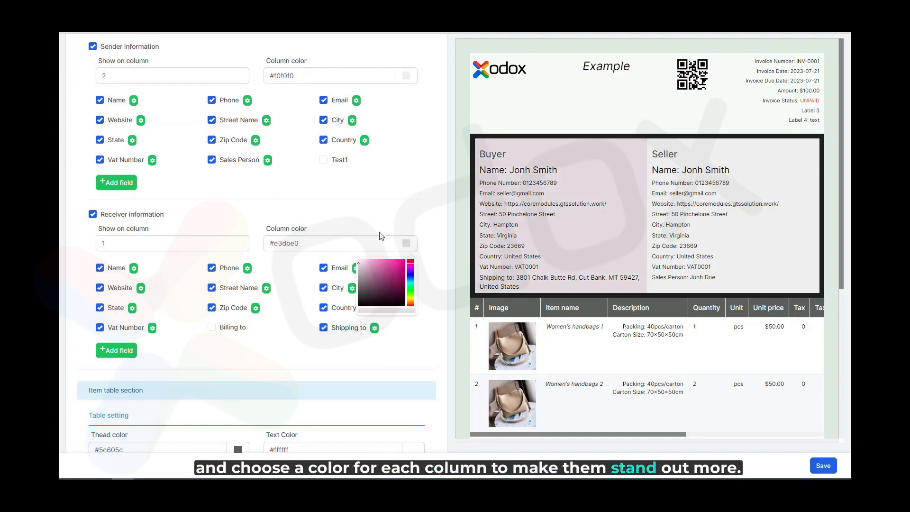
click(406, 217)
Set the header row color of the item table to the green #2ac62a
scroll(402, 271, down, 5)
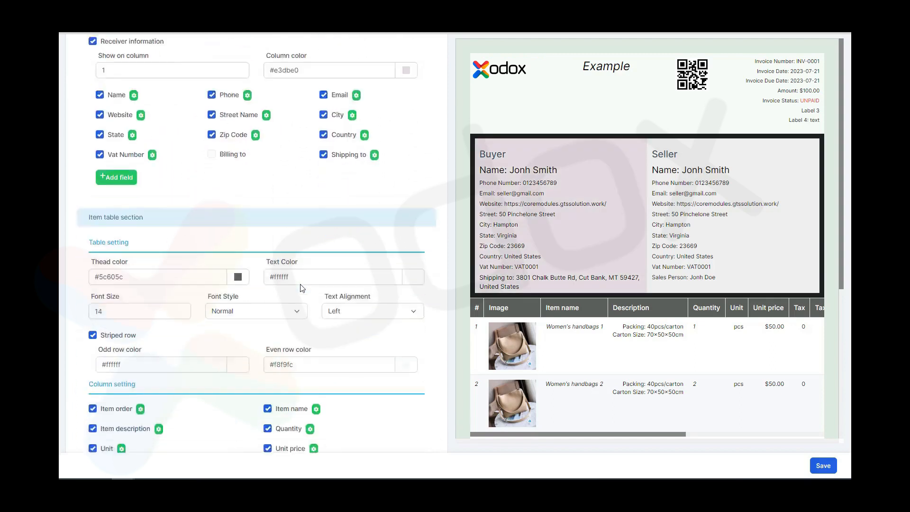
scroll(565, 297, down, 3)
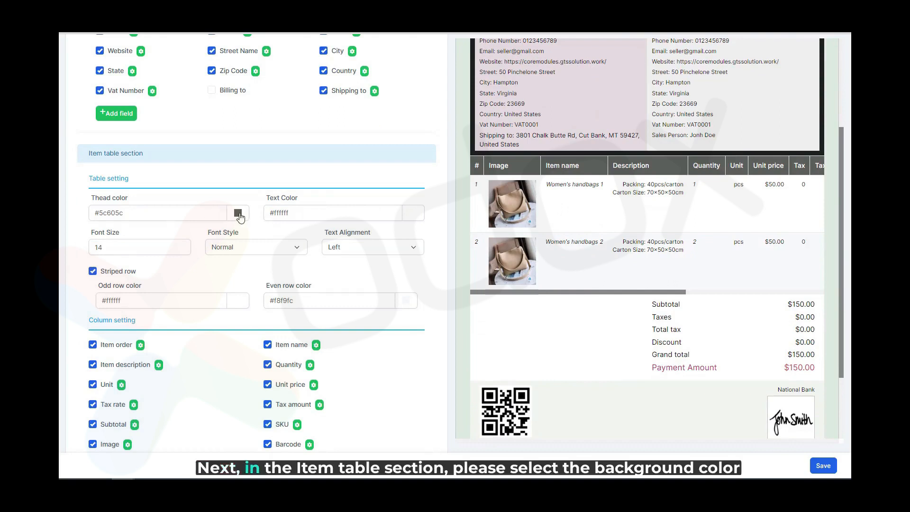
click(239, 215)
click(227, 238)
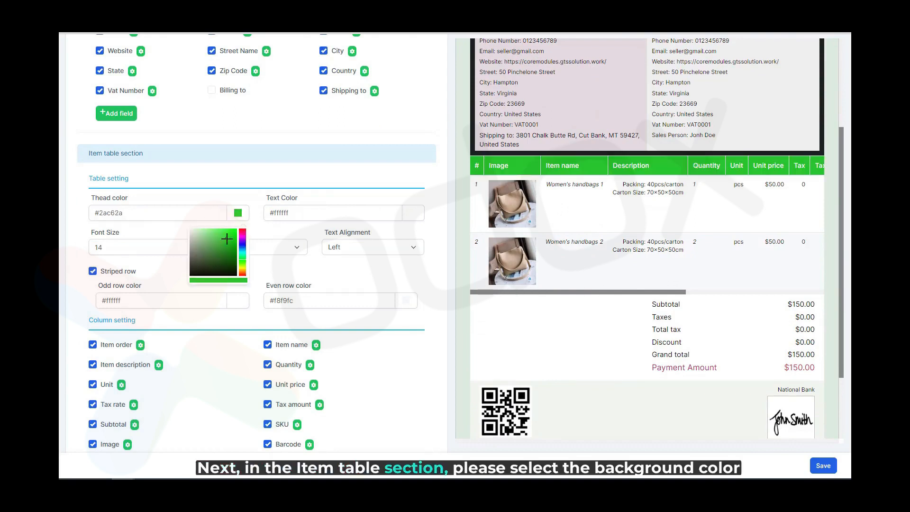
Try the pale pink #eadddd as the item table's header text color and set it back to #ffffff
click(356, 209)
click(366, 232)
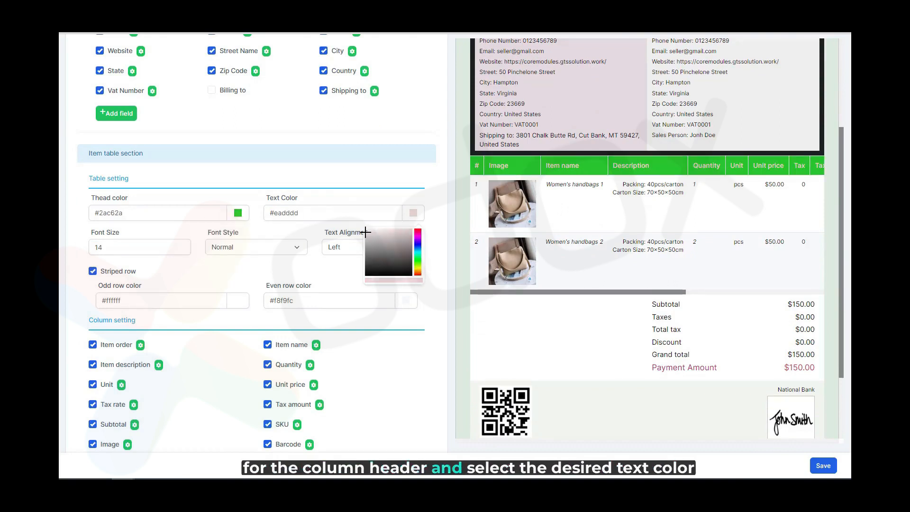
drag(366, 232, 363, 232)
double_click(343, 209)
text(fffff)
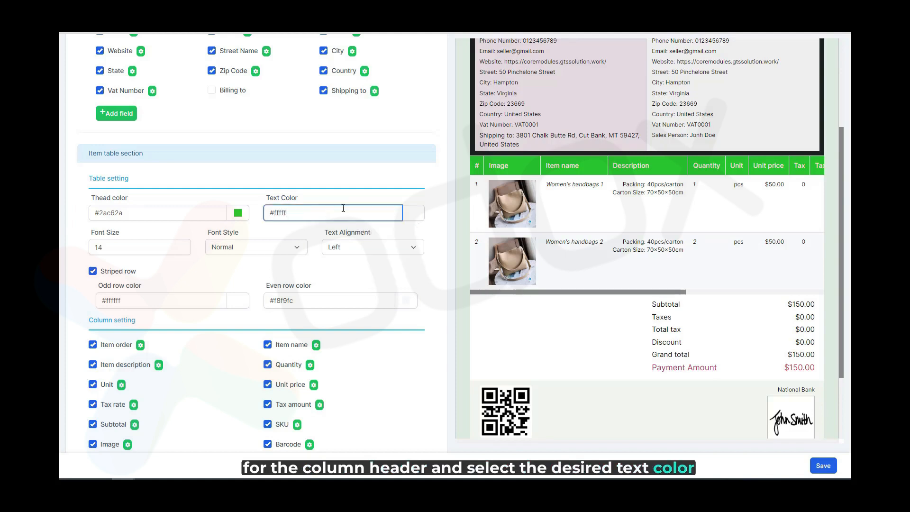
text(f)
click(366, 202)
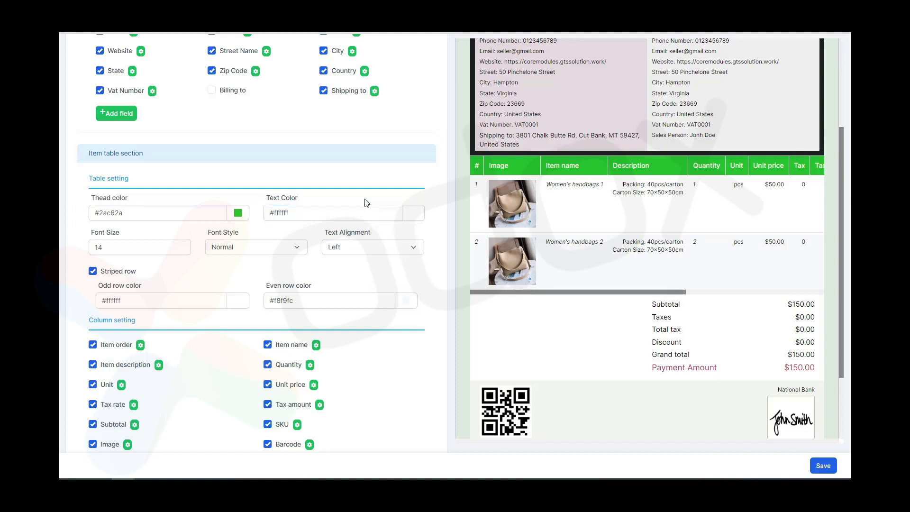
Try font sizes 15 and 16 for the item table header and return the size to 14
click(122, 244)
click(182, 245)
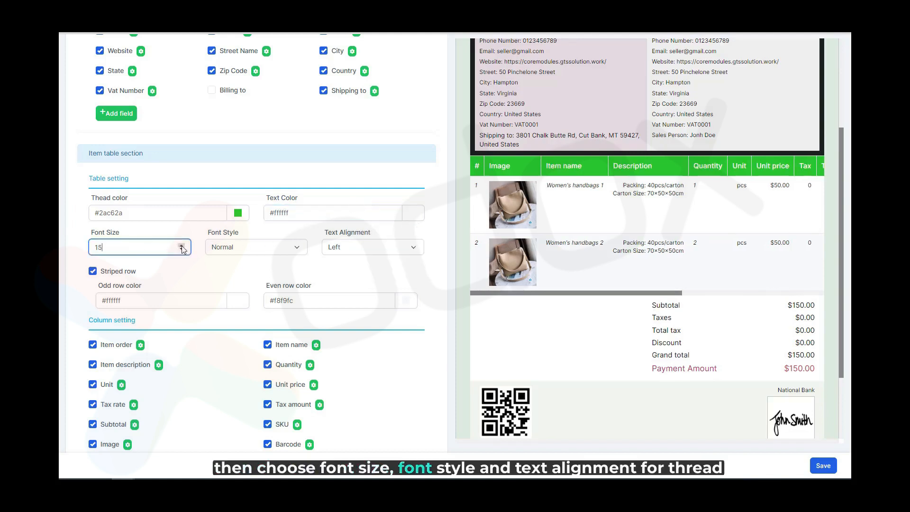
click(182, 249)
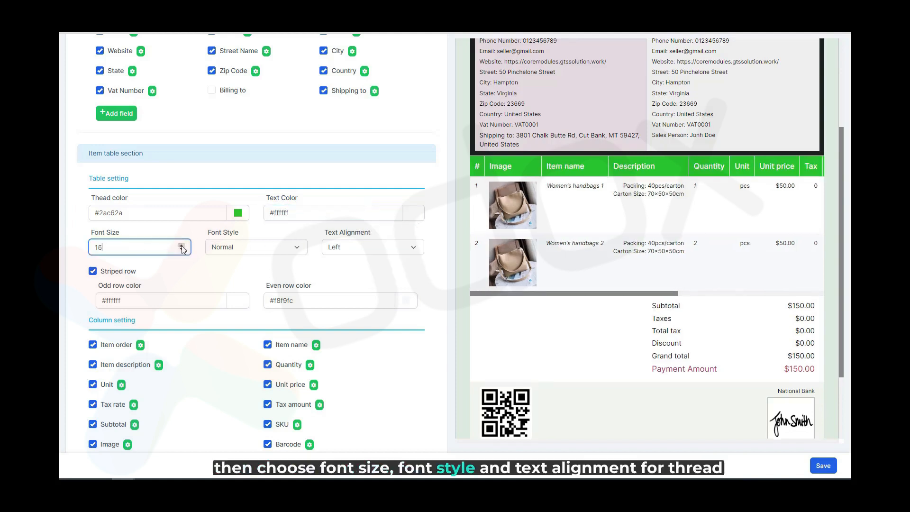
click(209, 271)
Set the item table's odd row color to #d5cbcb and even row color to #95a7dd, toggling Striped row off and back on
scroll(216, 265, down, 1)
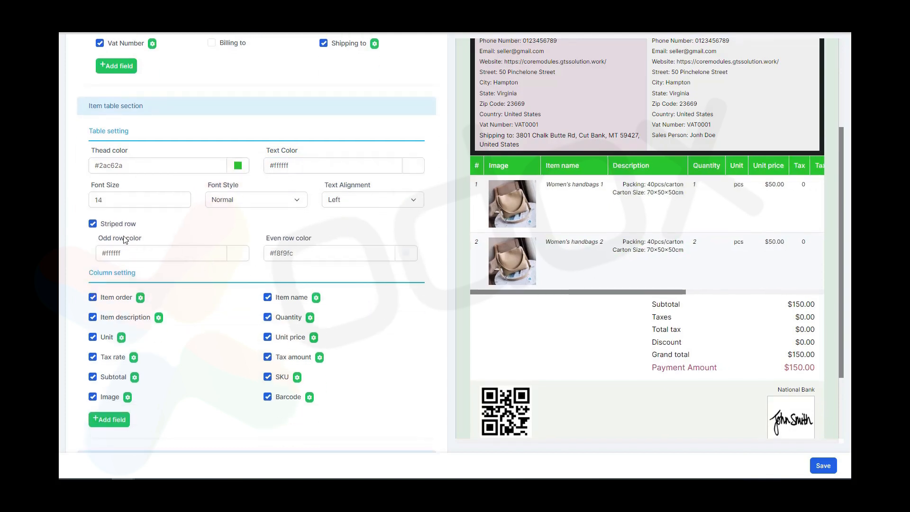
click(240, 258)
click(192, 275)
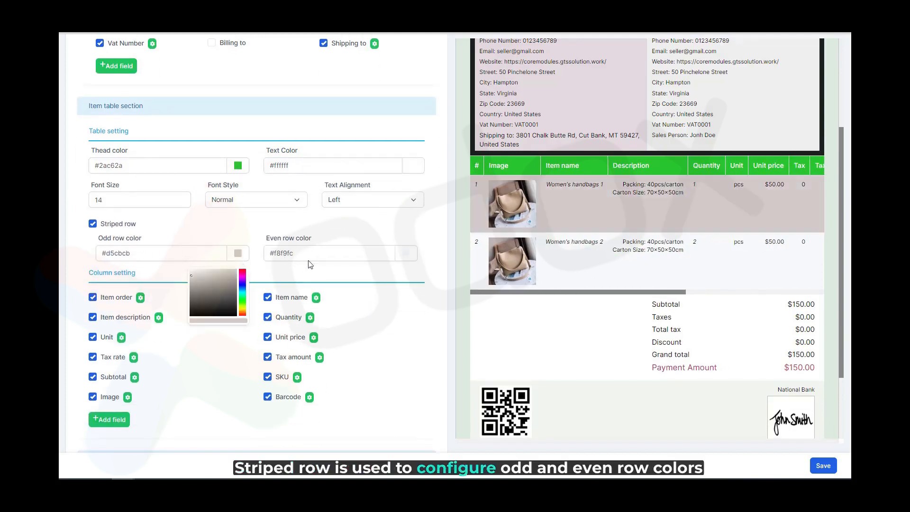
click(406, 253)
click(373, 275)
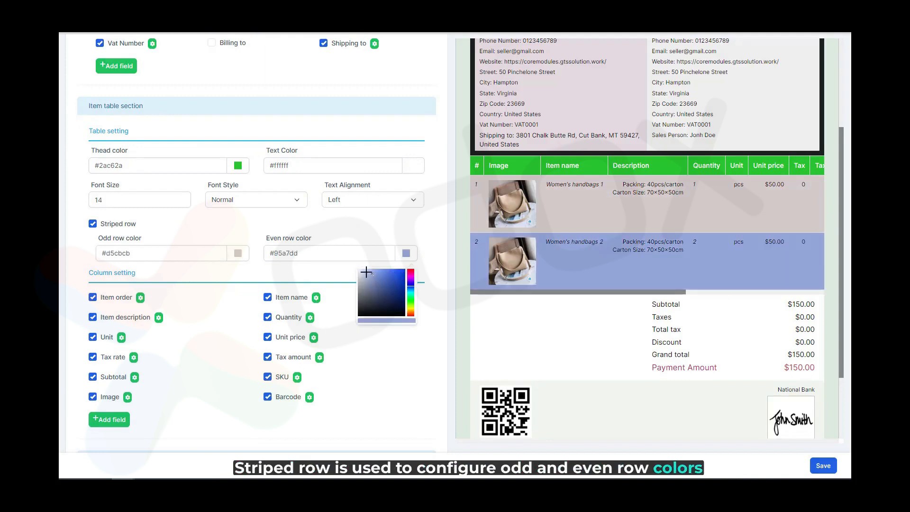
click(286, 269)
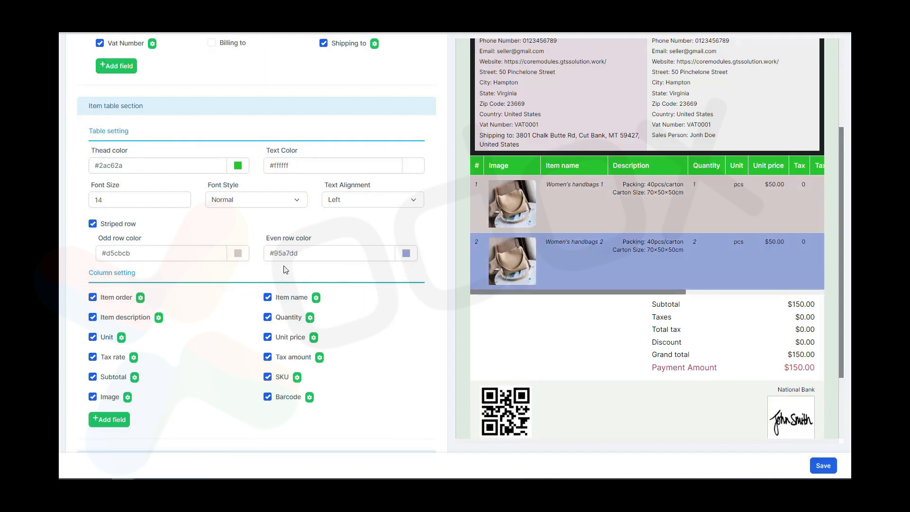
click(115, 230)
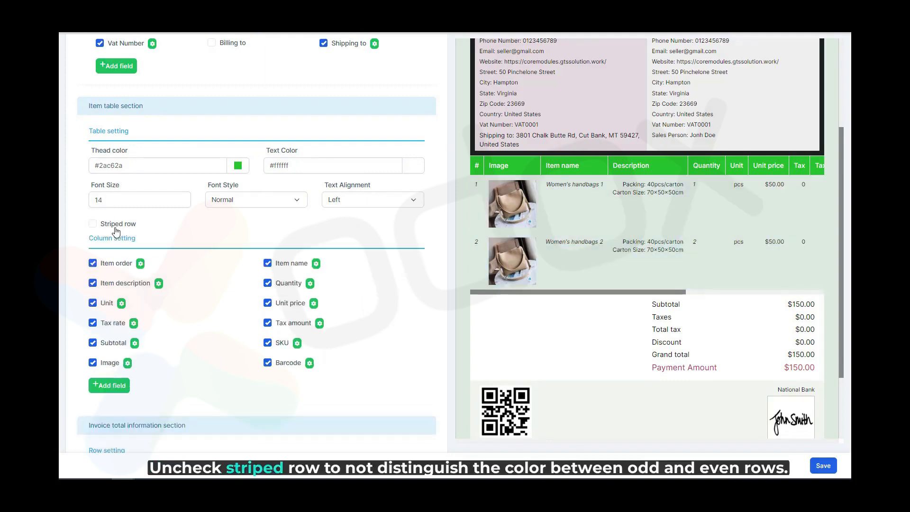
click(115, 230)
Toggle the Item order and Image columns of the item table off and back on
scroll(138, 274, down, 2)
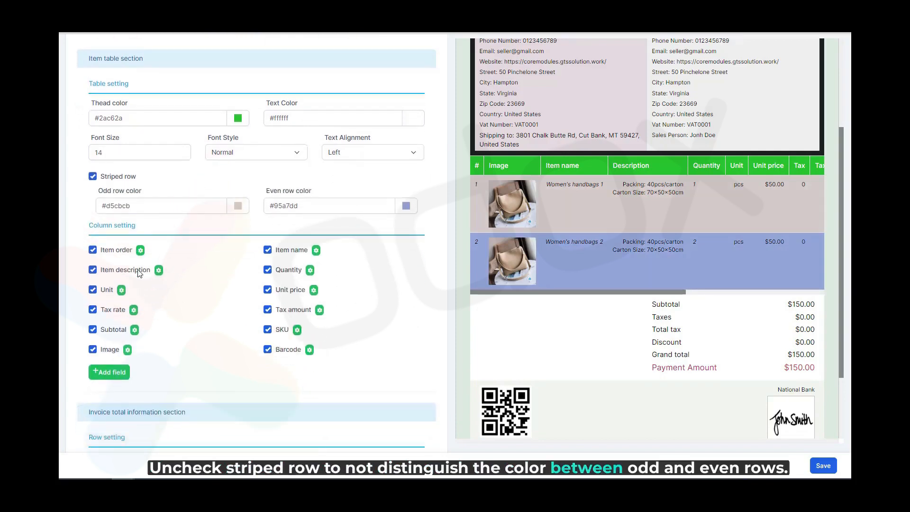
scroll(138, 274, down, 1)
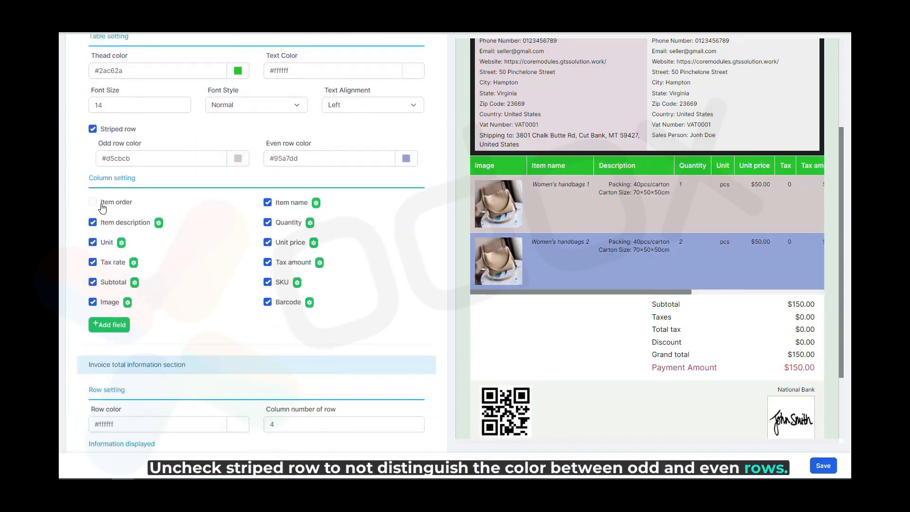
click(116, 305)
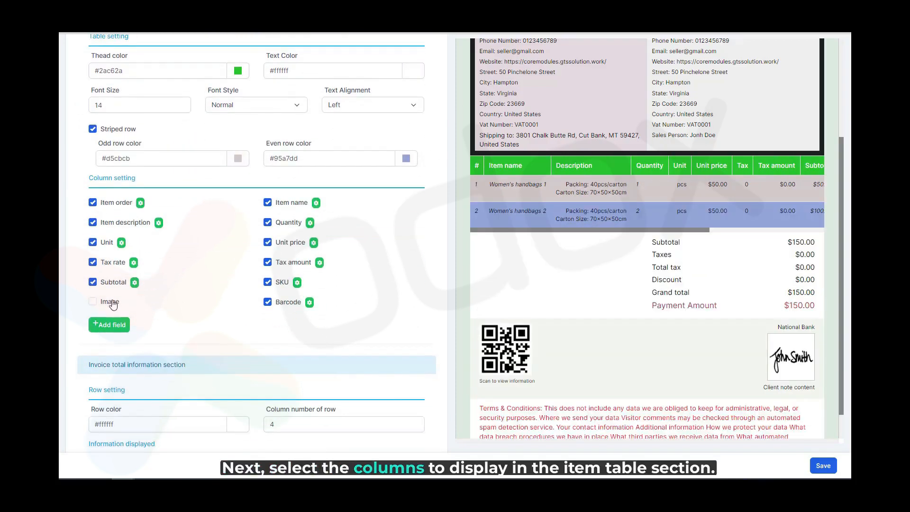
click(116, 306)
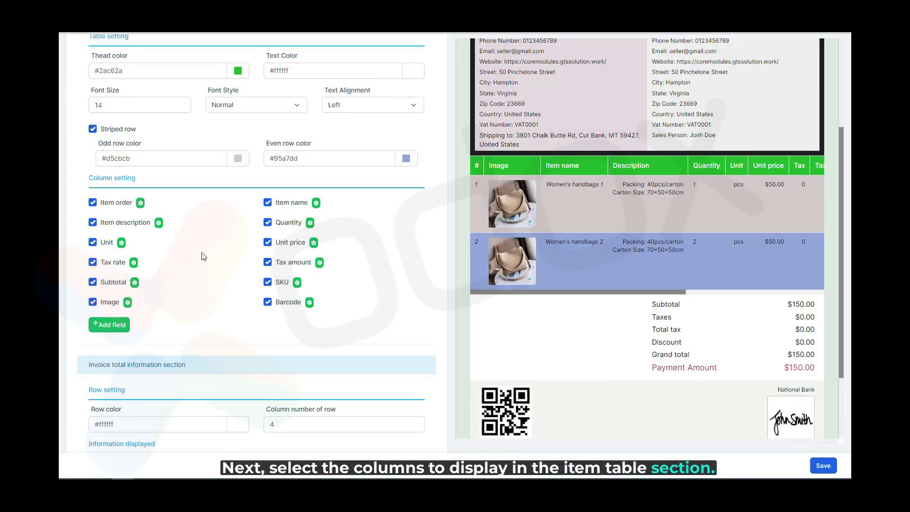
Review the order, text color, font size, font style and alignment settings of the item table's Unit column
click(122, 243)
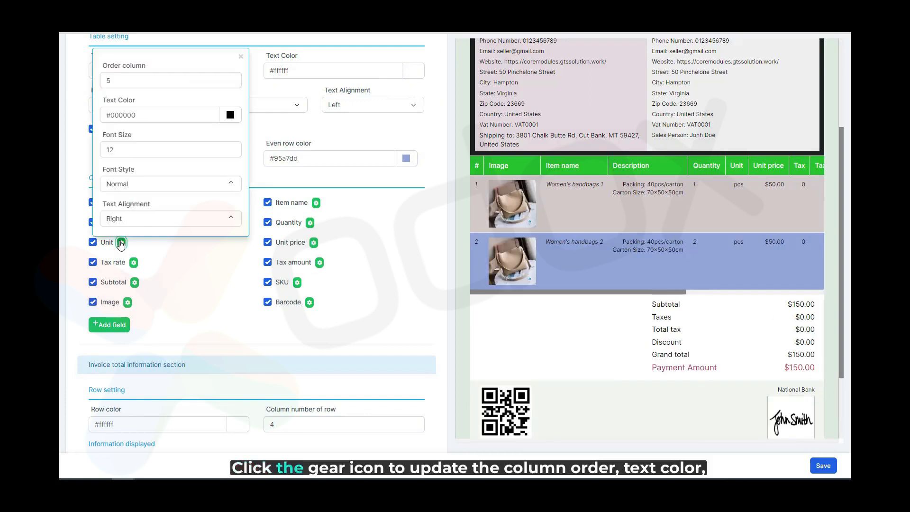
click(154, 81)
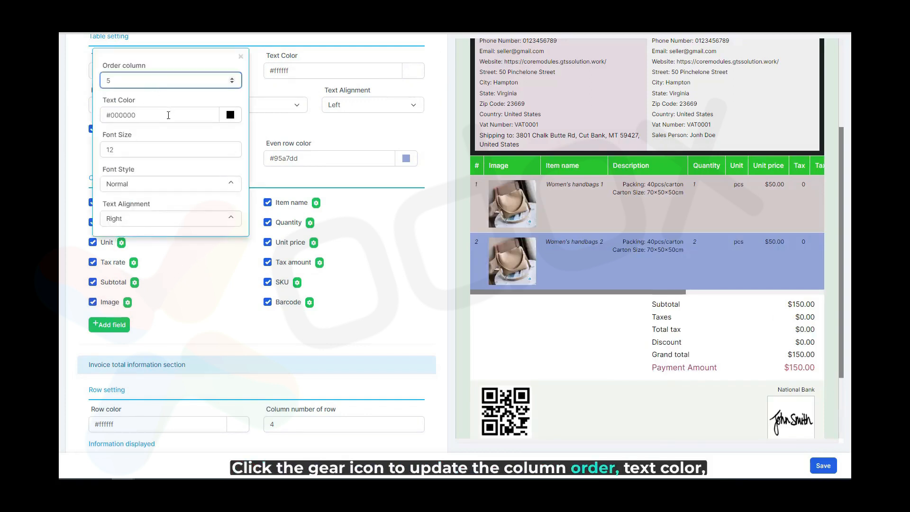
click(168, 115)
click(166, 150)
click(166, 182)
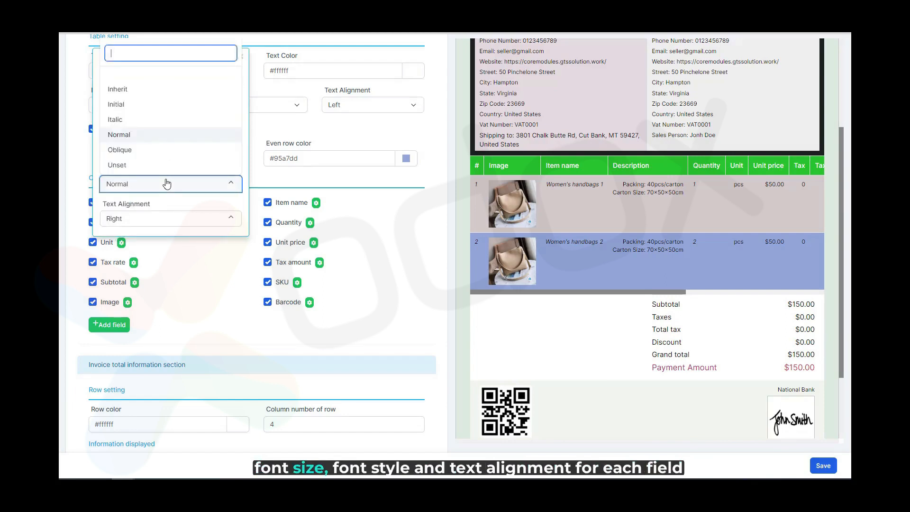
click(166, 184)
click(177, 207)
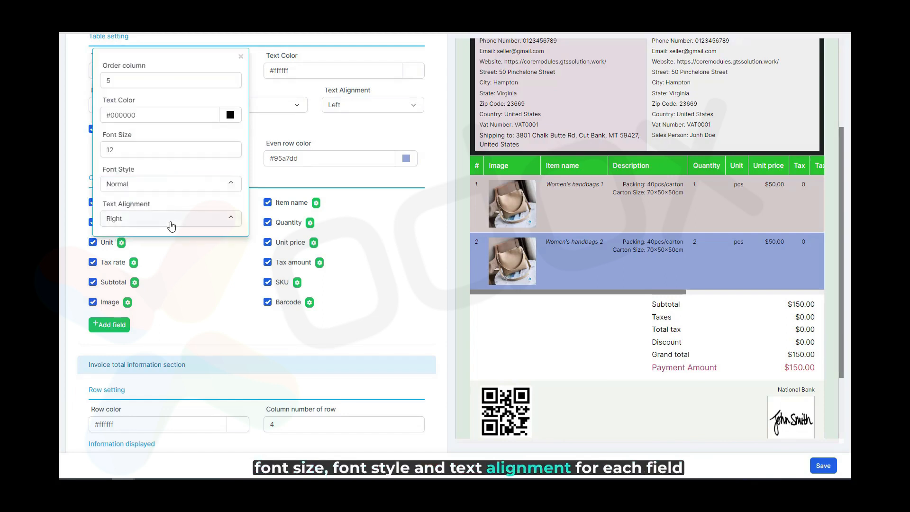
click(156, 260)
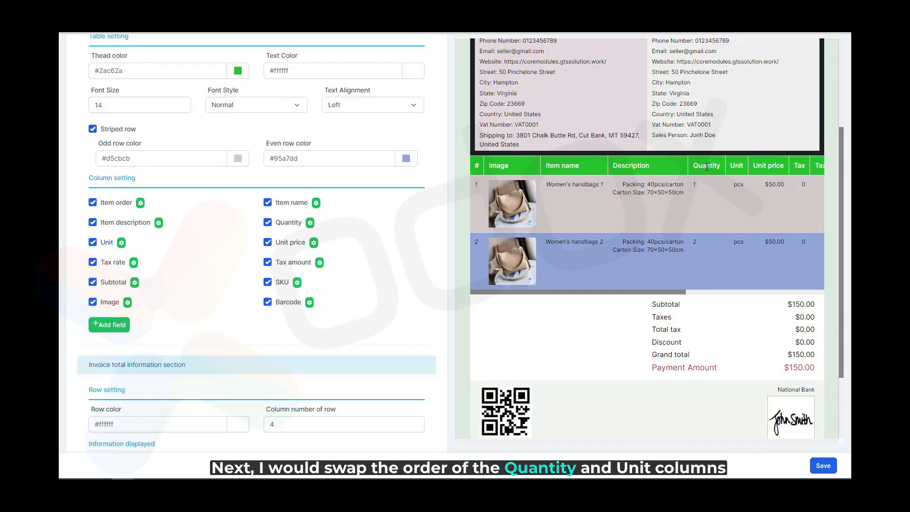
Swap the item table's Unit and Quantity columns by setting Quantity's order to 5 and Unit's order to 4
click(122, 242)
click(111, 82)
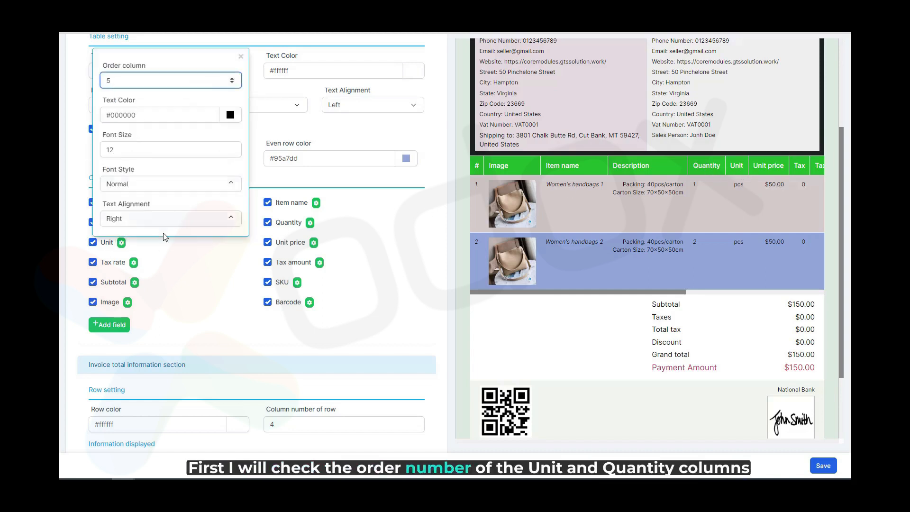
click(177, 267)
click(311, 223)
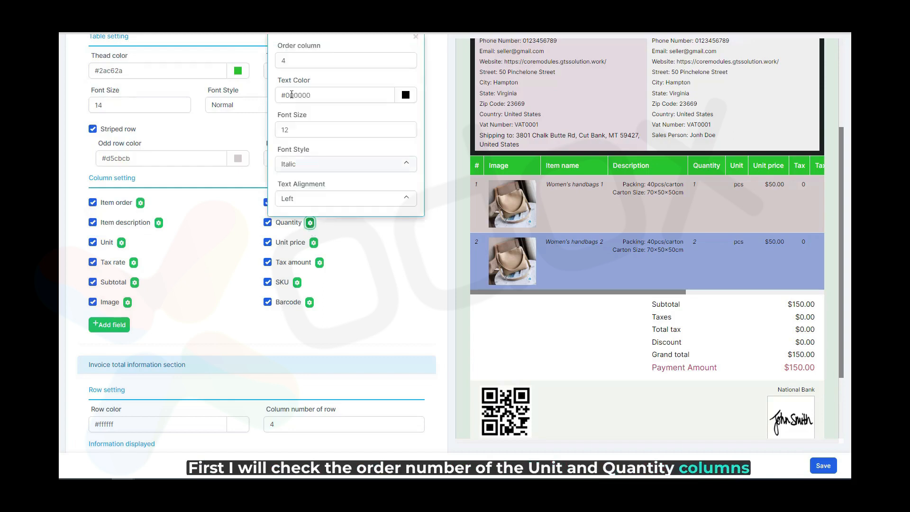
drag(296, 67, 278, 62)
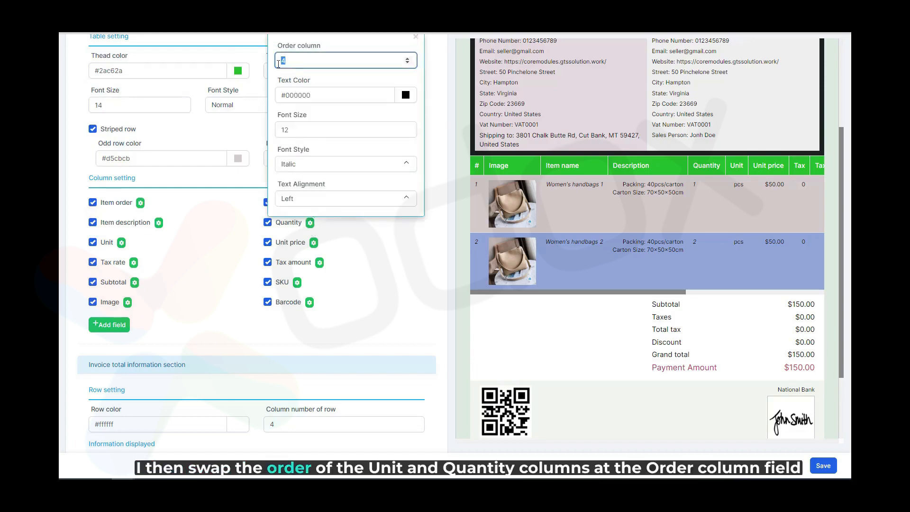
text(5)
click(228, 268)
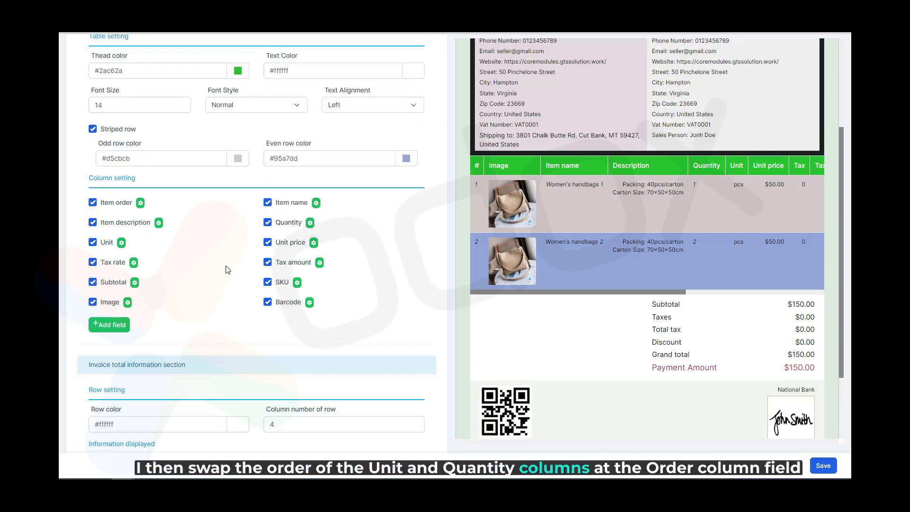
click(122, 243)
double_click(137, 81)
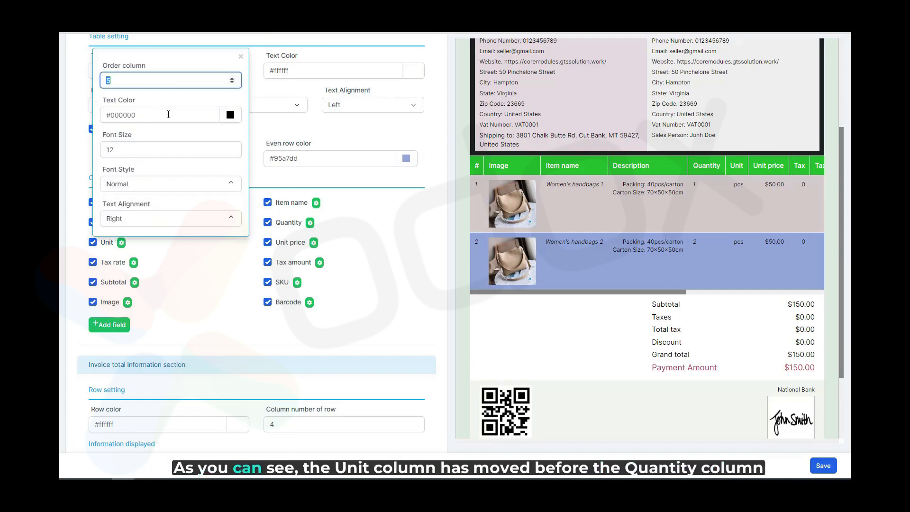
text(4)
click(219, 249)
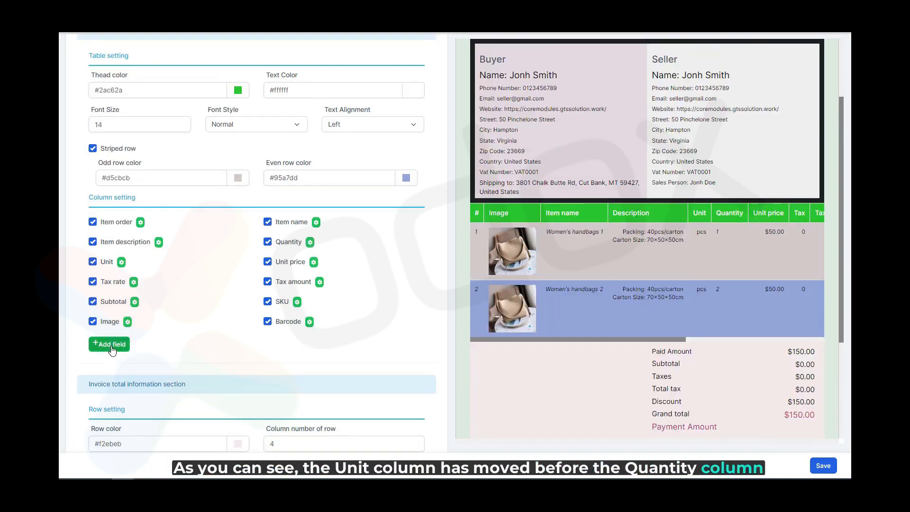
Start a new custom column for the item table with field name Sub_total_2 and field label Sub Total 2
click(111, 350)
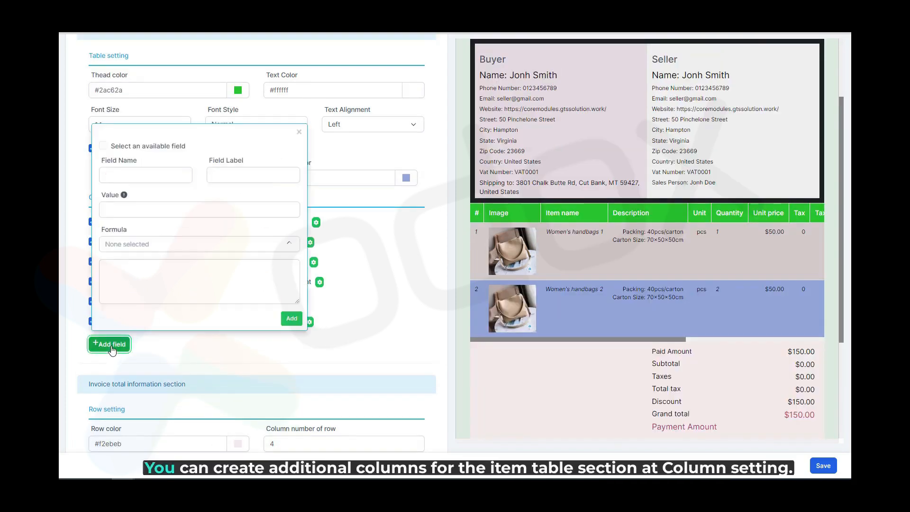
click(166, 175)
text(S)
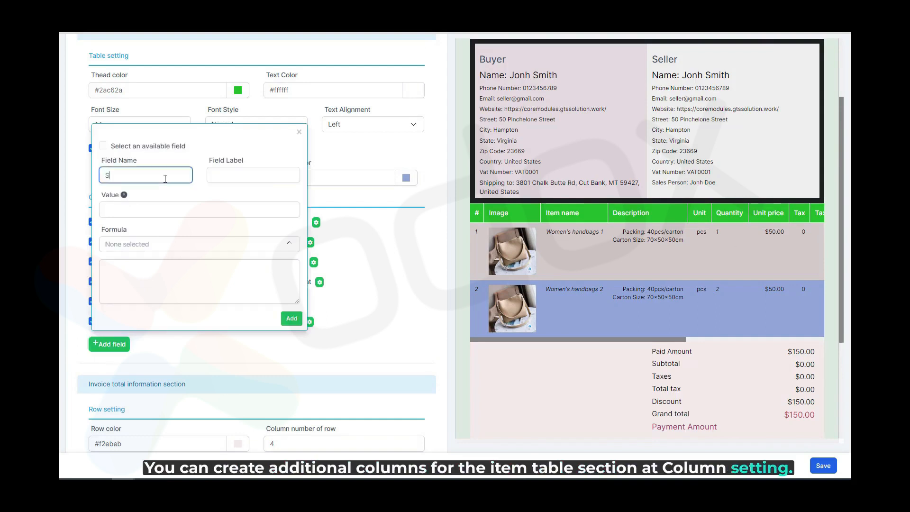
text(ub_total_2)
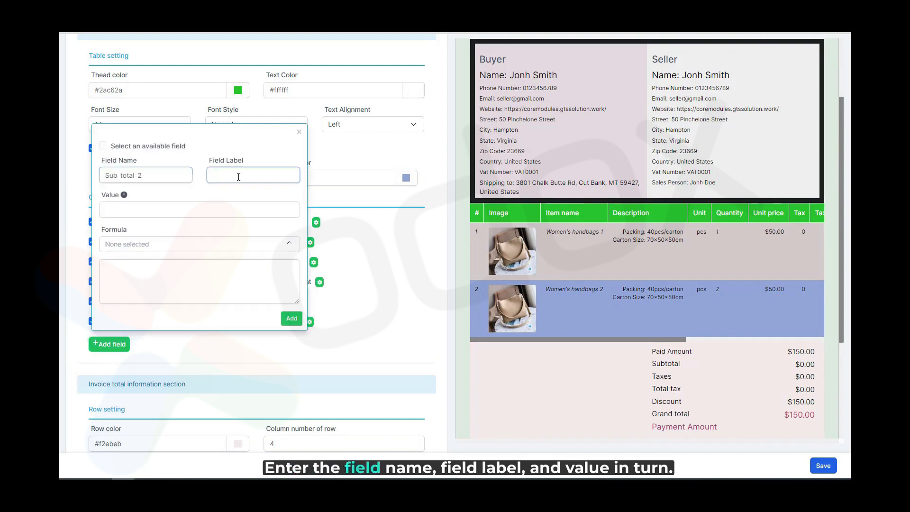
click(238, 175)
text(Sub Total 2)
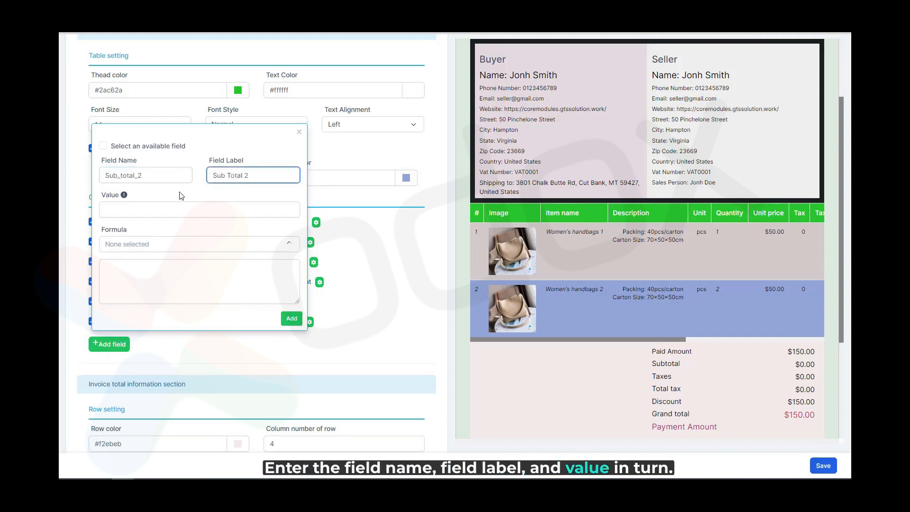
Define the new field's formula as item table quantity * unit price, set its value to Sub Total 2, and add it
click(151, 214)
click(149, 246)
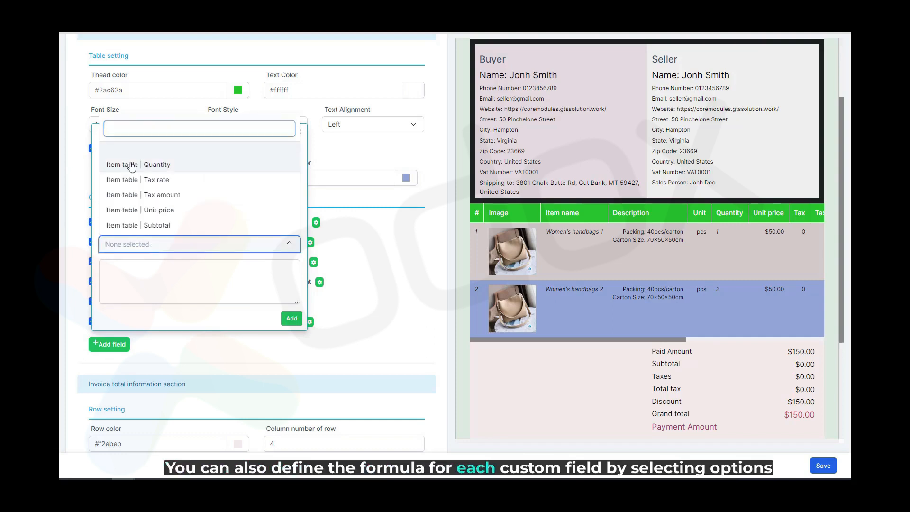
click(132, 165)
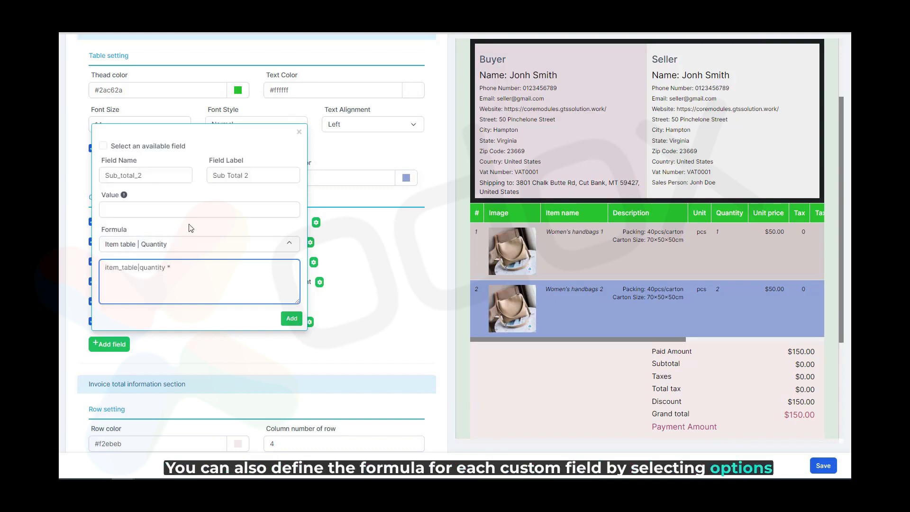
click(195, 244)
click(190, 192)
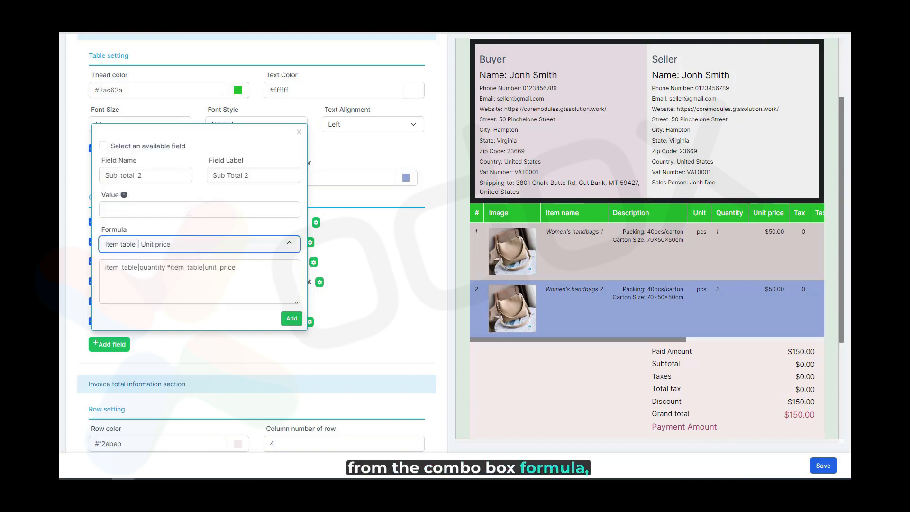
click(189, 211)
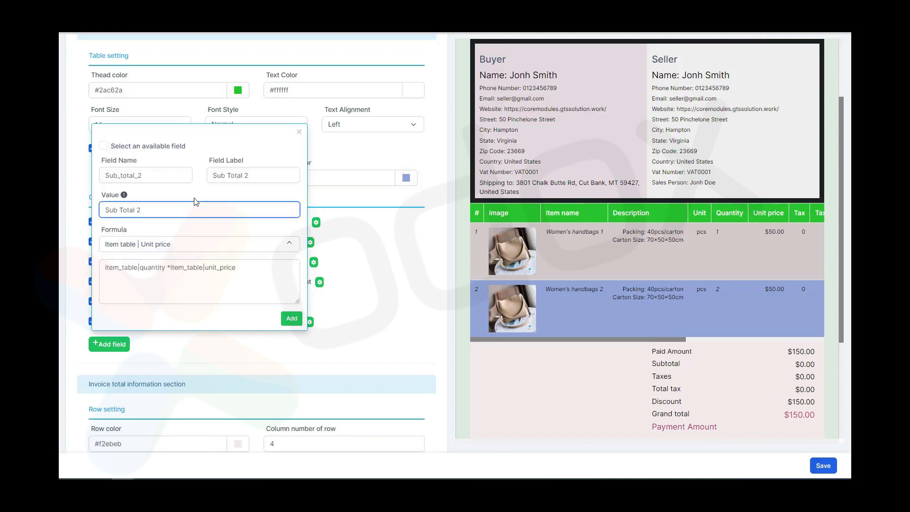
click(195, 198)
click(294, 323)
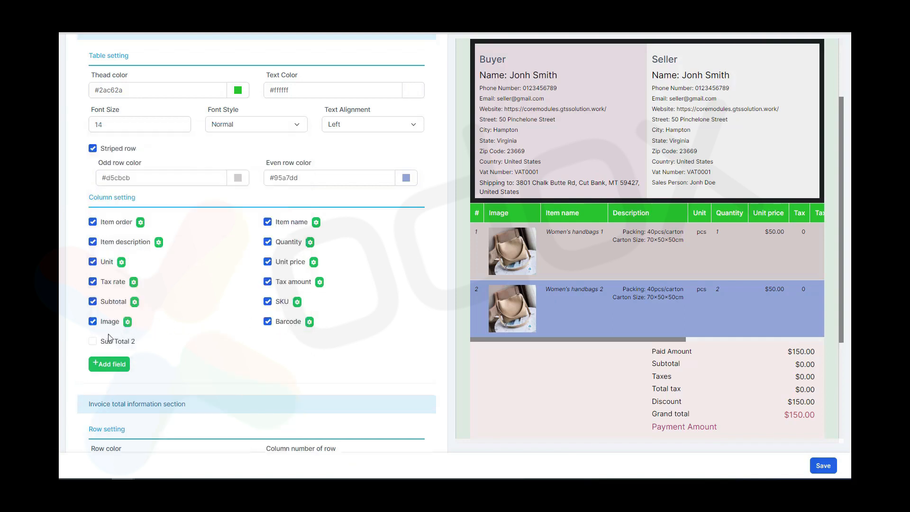
Show the Sub Total 2 column in the item table and set its column order to 4
click(93, 342)
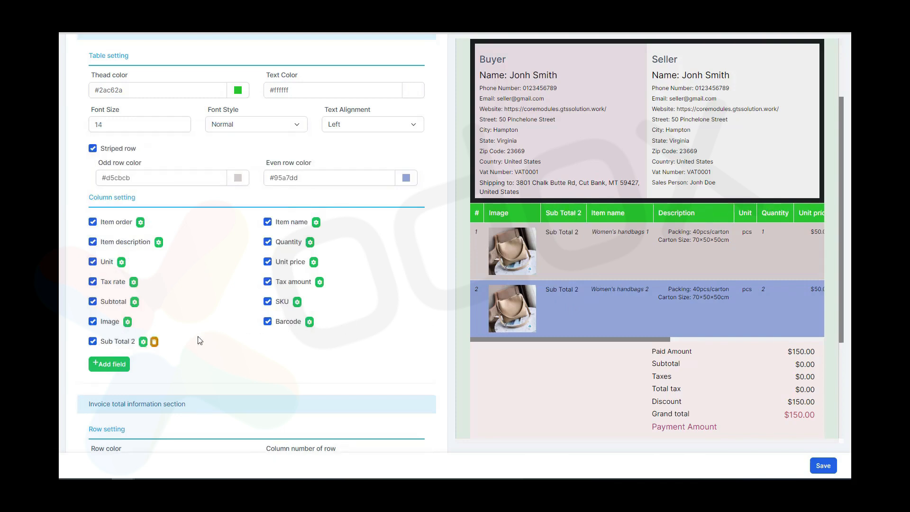
click(143, 342)
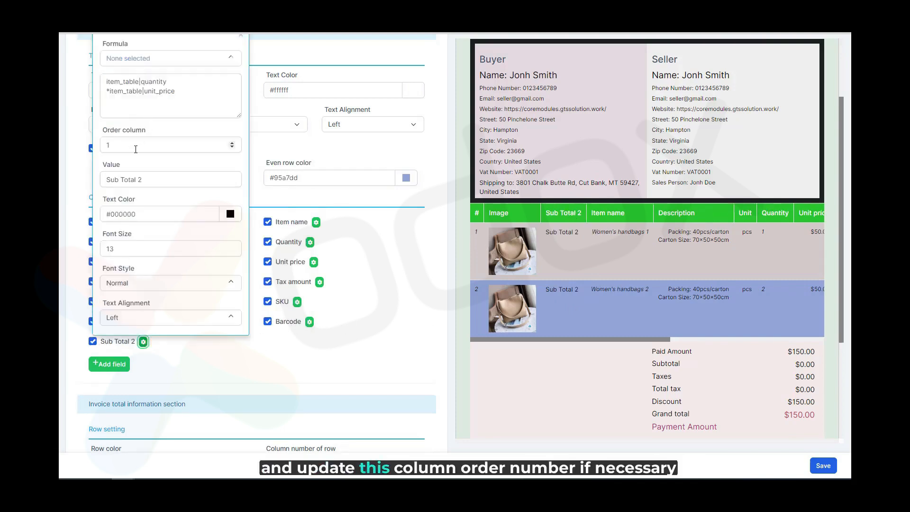
click(135, 148)
drag(135, 149, 101, 146)
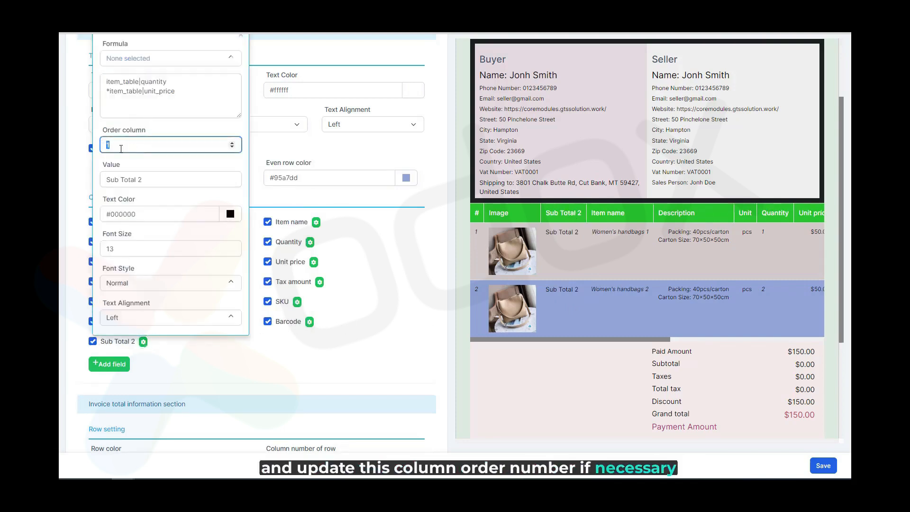
text(4)
click(222, 166)
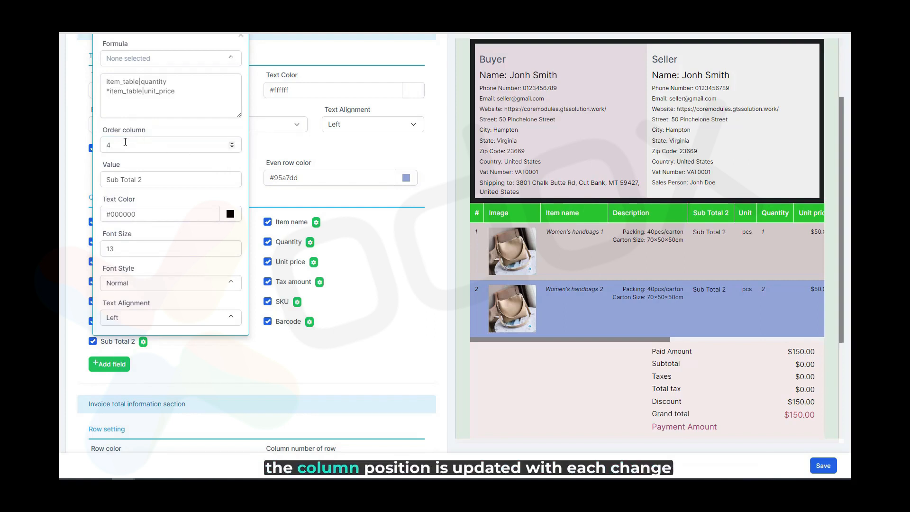
Set the Sub Total 2 column's order to 2 and close its settings
double_click(108, 145)
text(2)
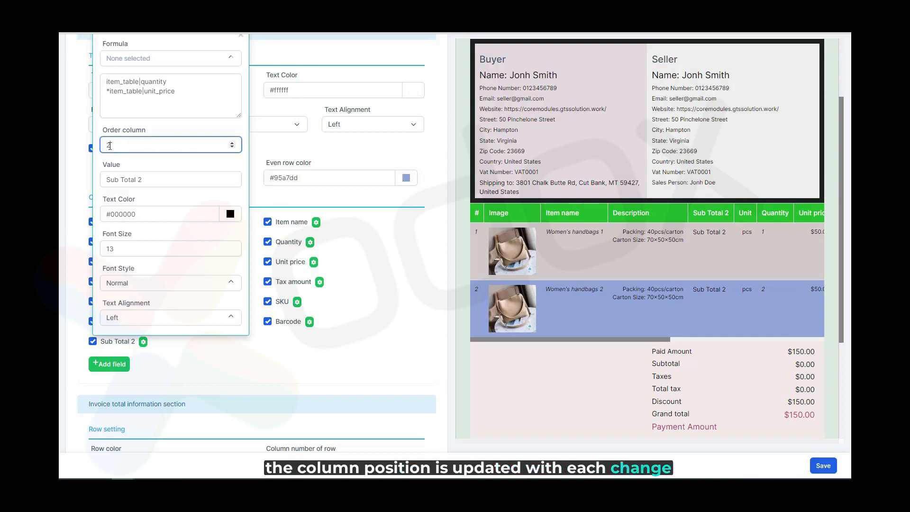
click(152, 159)
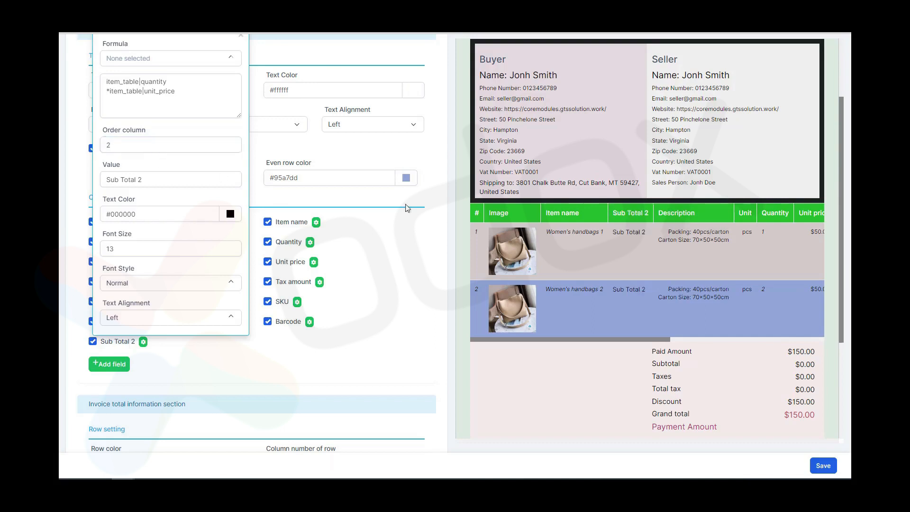
click(408, 248)
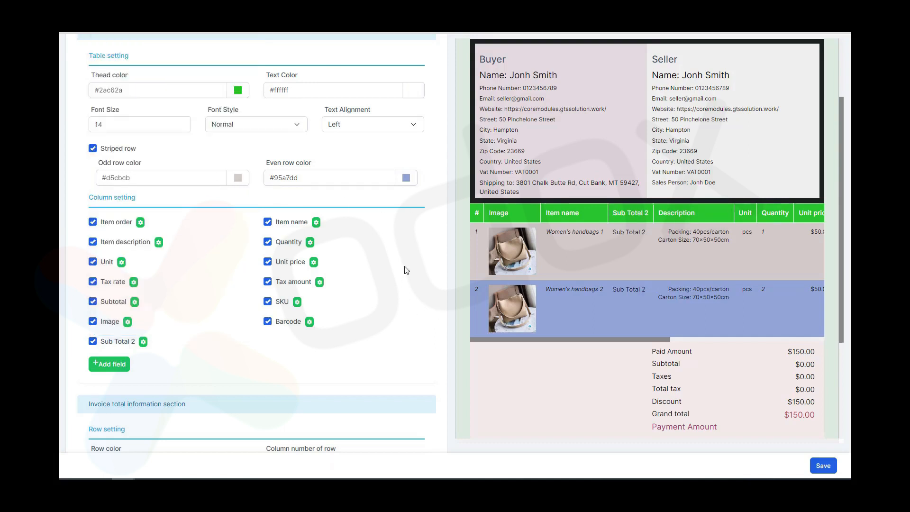
Set the row color of the invoice total information section to light green #beddbd
scroll(398, 295, down, 5)
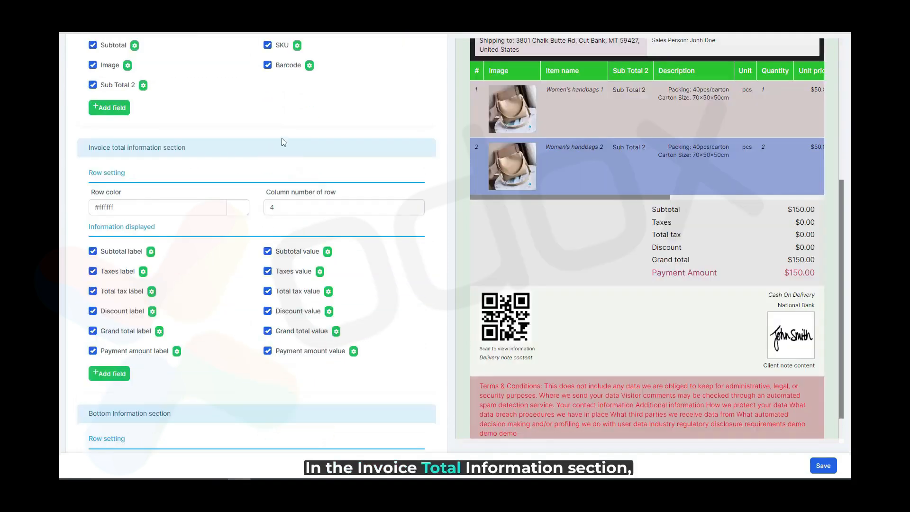
click(132, 207)
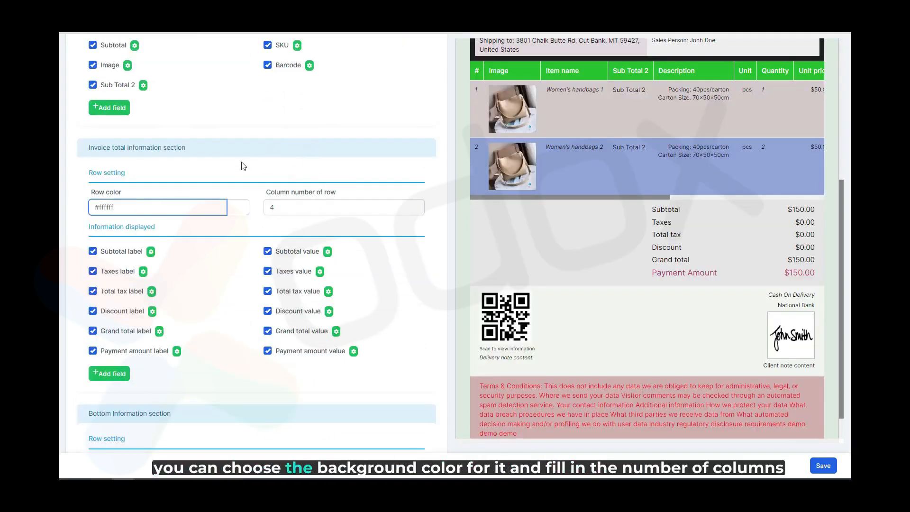
click(246, 212)
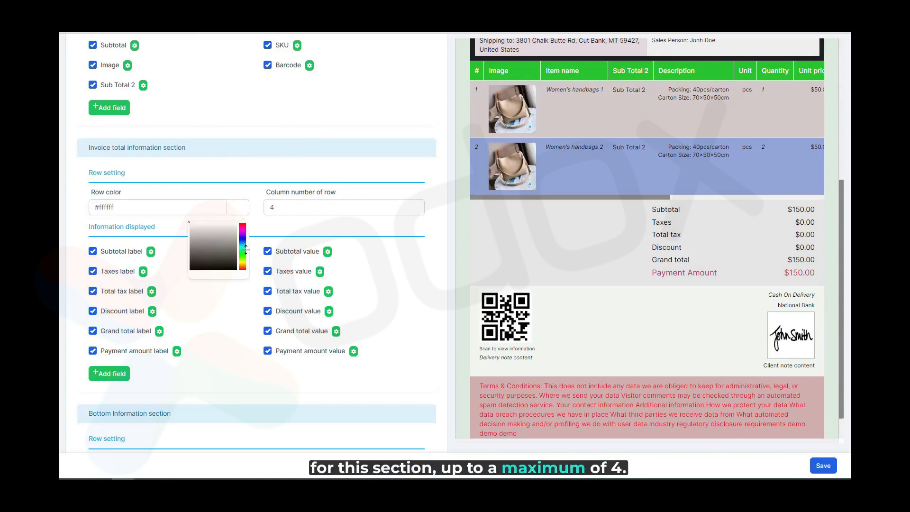
drag(241, 252, 241, 258)
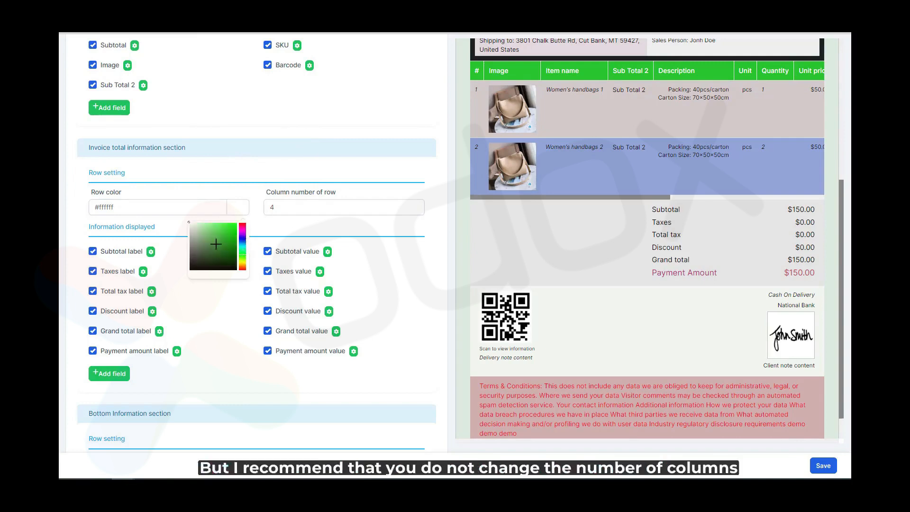
click(197, 229)
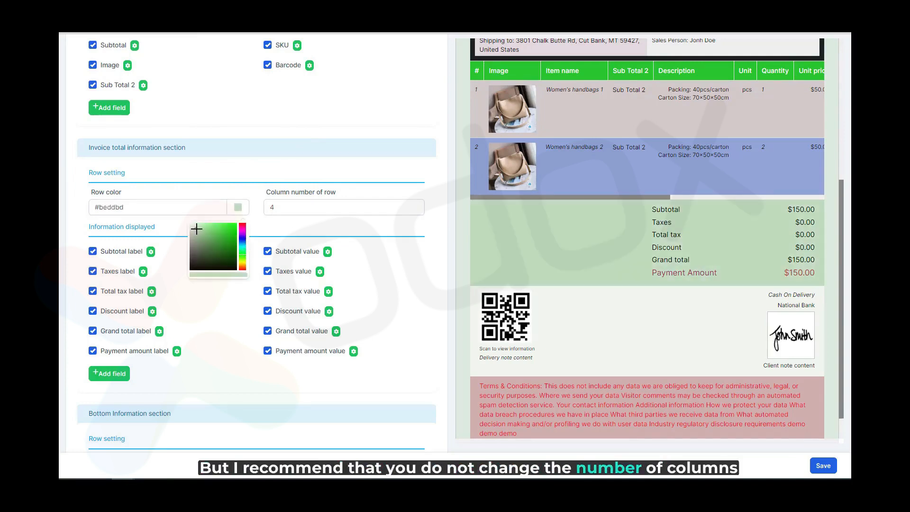
click(237, 184)
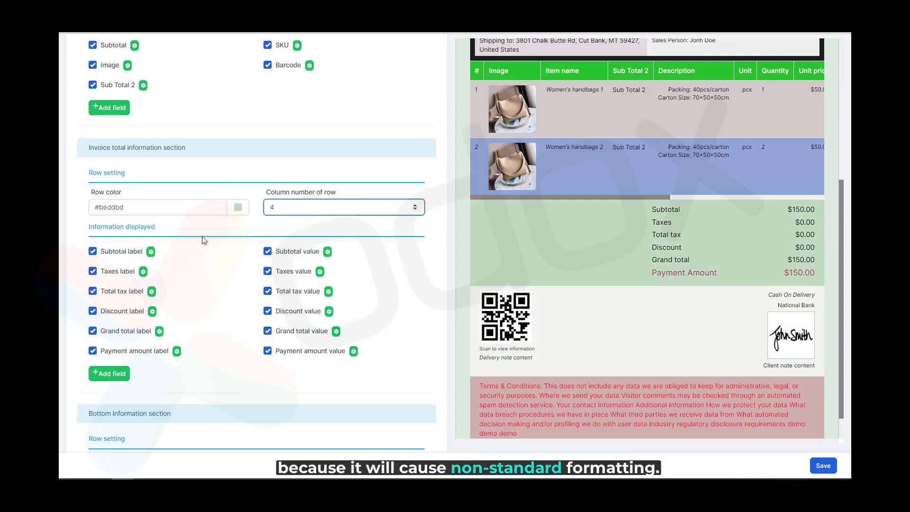
Review the order, text color, font and alignment settings of the Subtotal label and Subtotal value fields
click(150, 252)
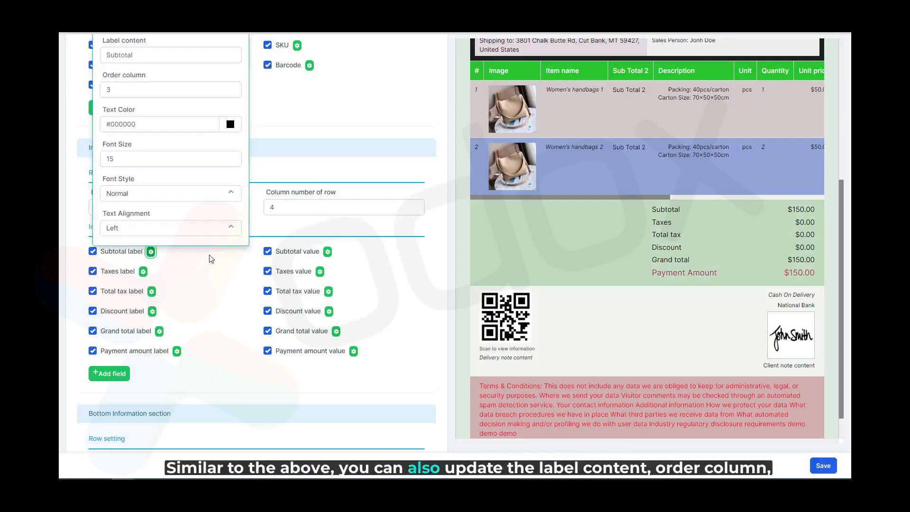
click(155, 57)
click(150, 88)
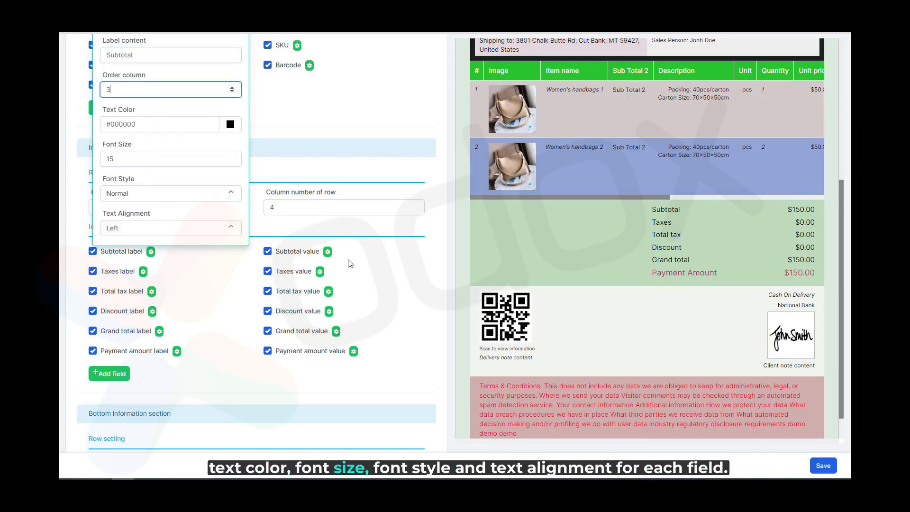
click(328, 252)
click(327, 251)
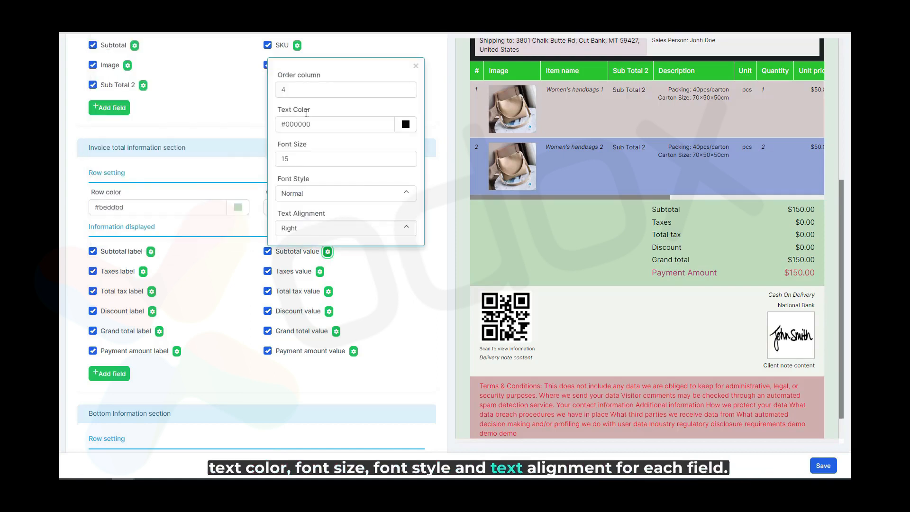
click(312, 84)
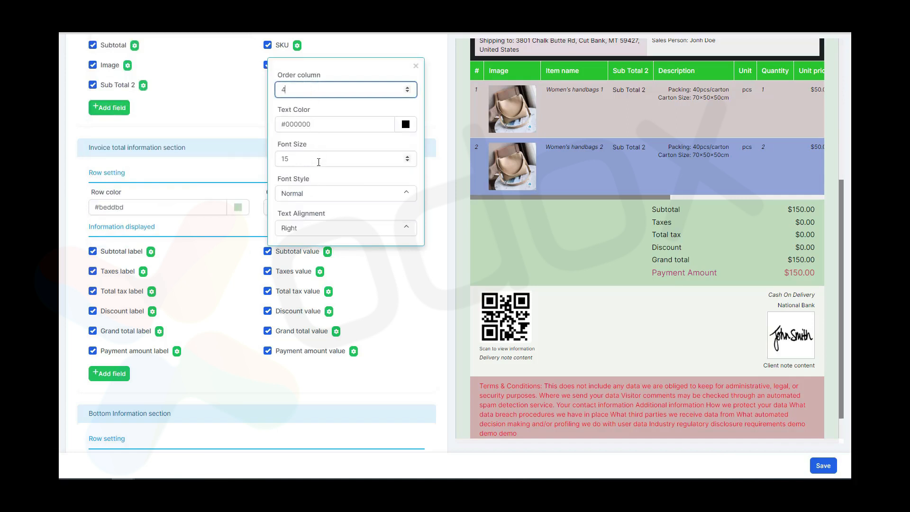
click(205, 258)
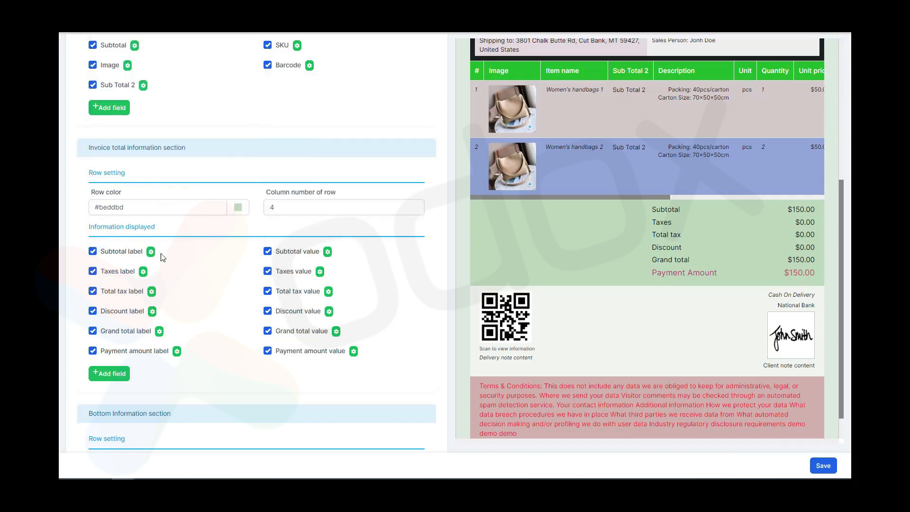
Hide the Subtotal label and Subtotal value in the invoice total information section, and show both fields again
click(92, 251)
click(268, 252)
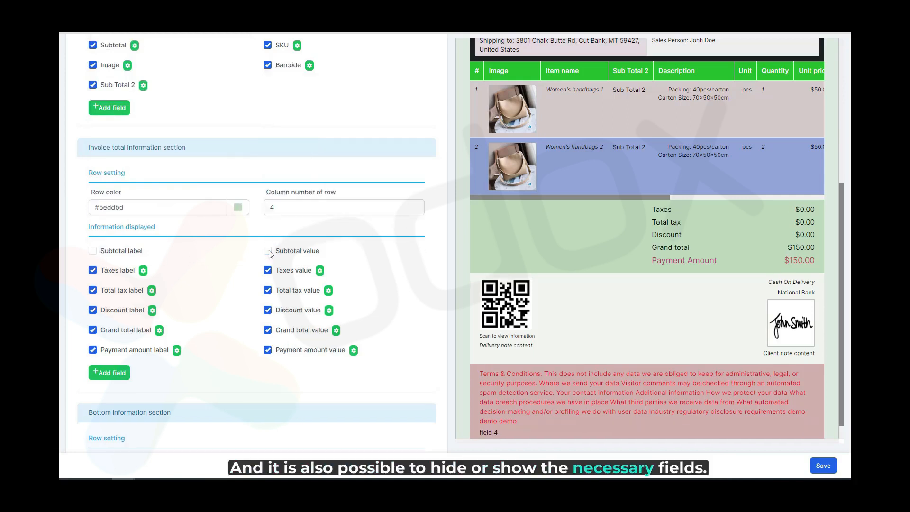
click(93, 251)
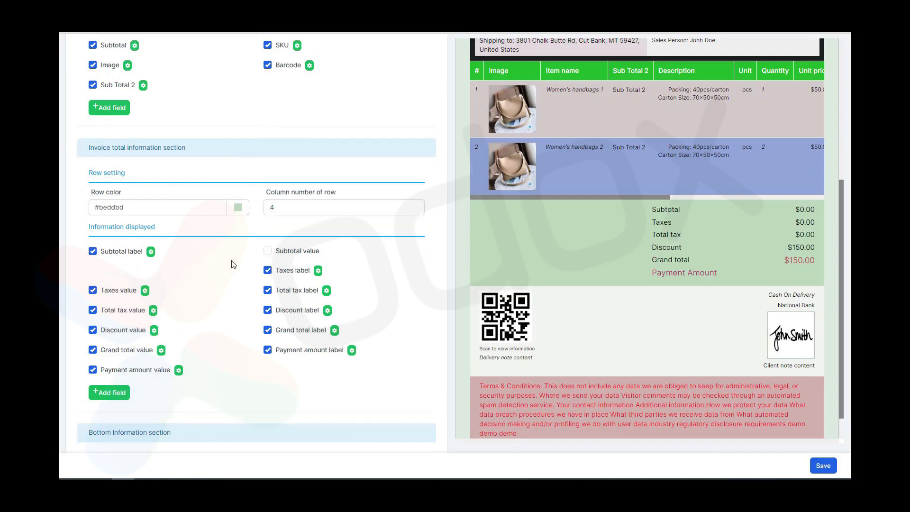
click(268, 251)
Examine the options for adding an available or custom field with a formula to the invoice total information section
scroll(163, 345, down, 1)
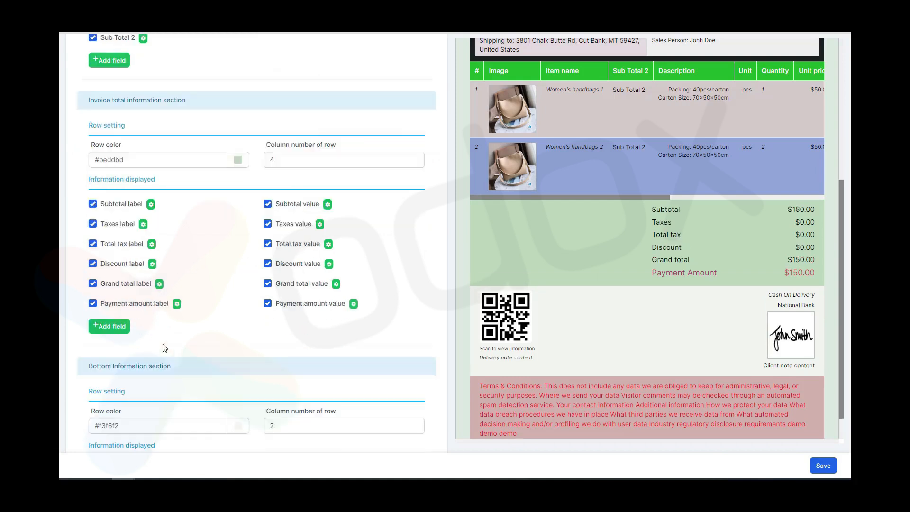
click(119, 333)
click(140, 128)
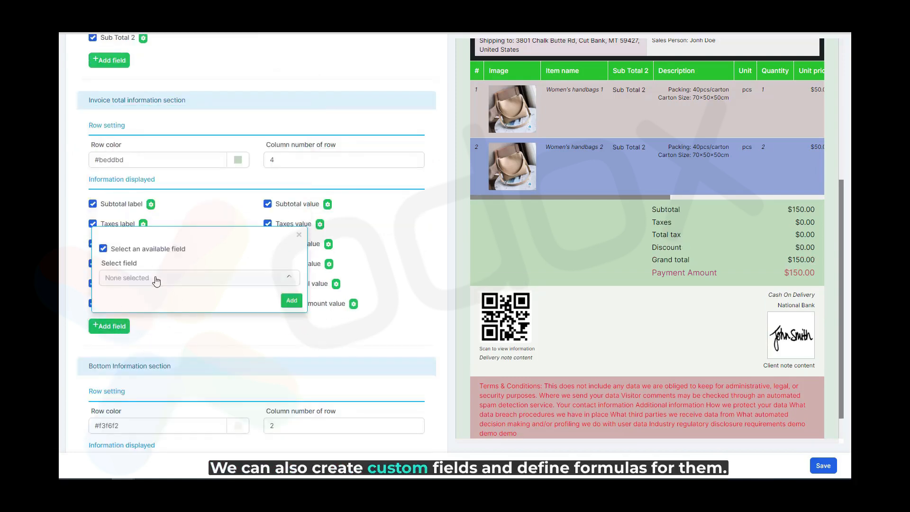
click(157, 280)
click(157, 279)
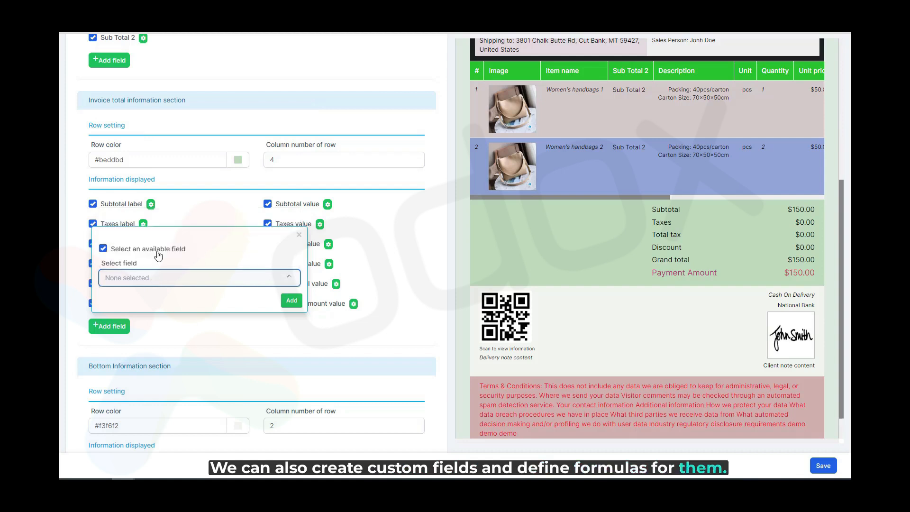
click(159, 254)
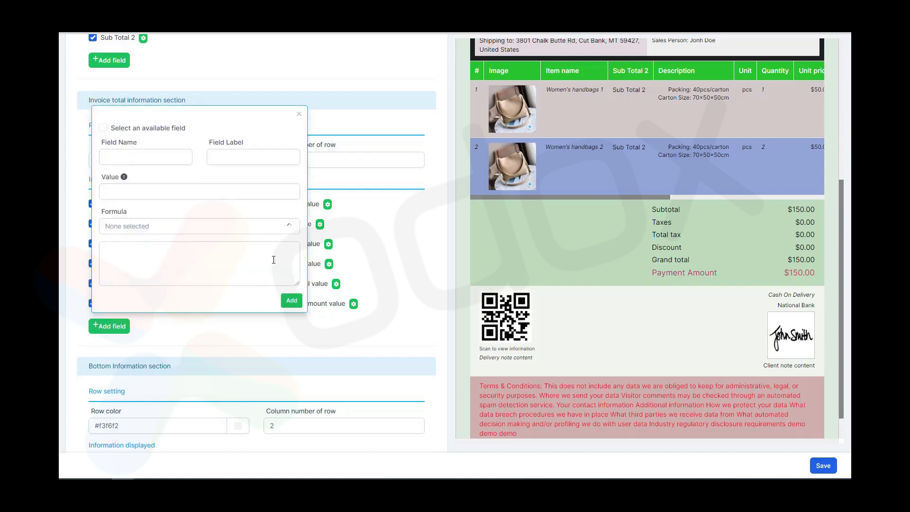
click(215, 328)
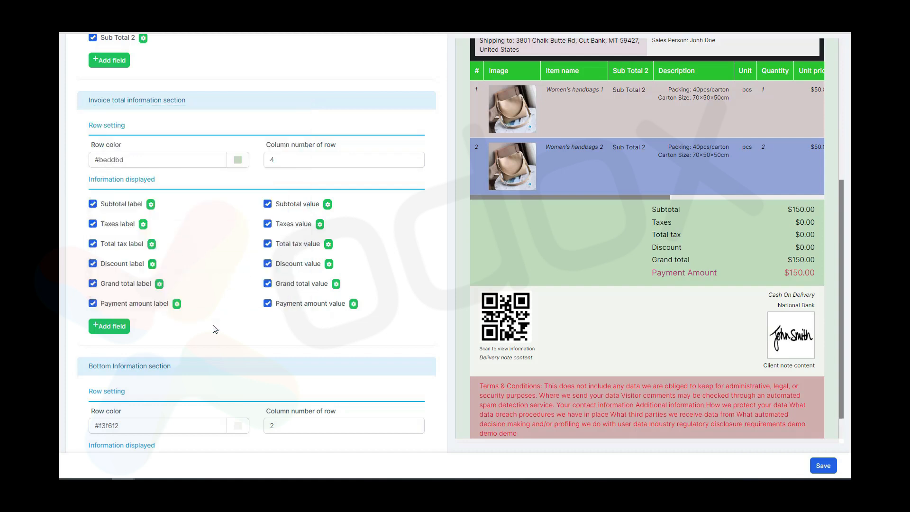
Hide the QR Code and Payment method fields in the Bottom Information section, and show both again
scroll(215, 328, down, 5)
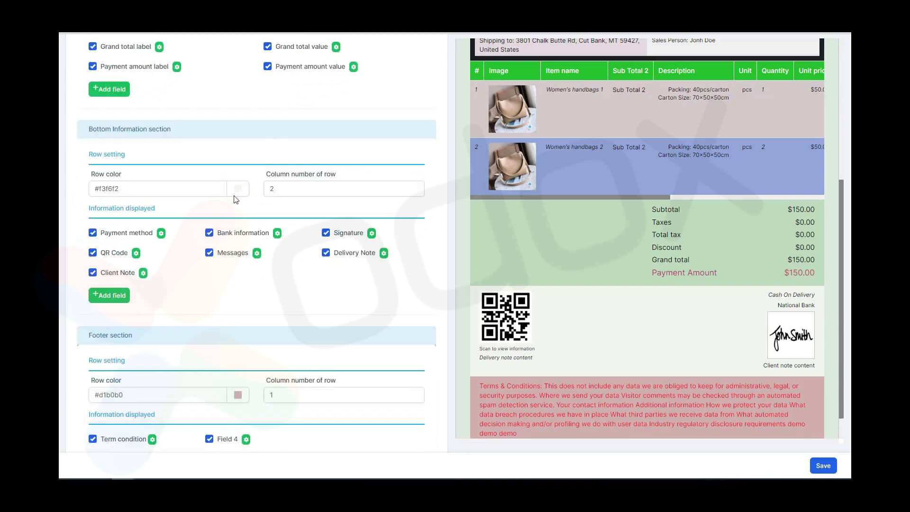
scroll(542, 287, down, 1)
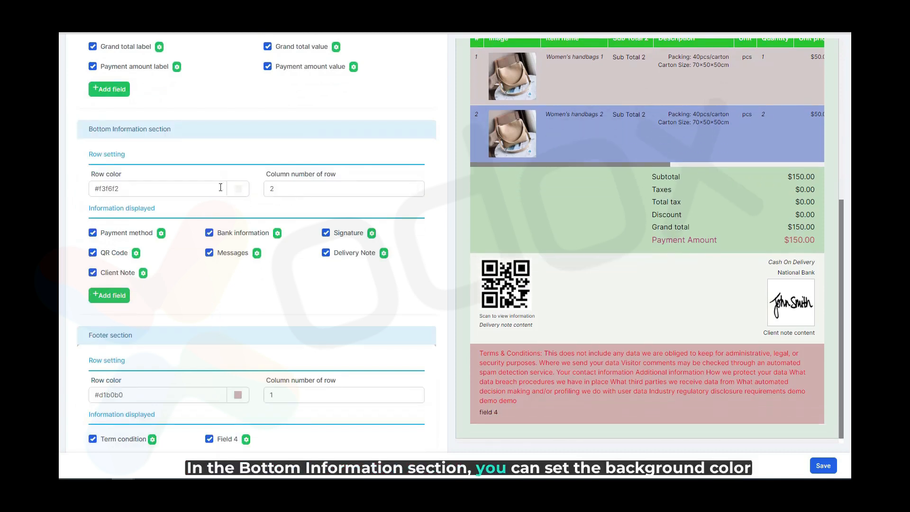
click(102, 254)
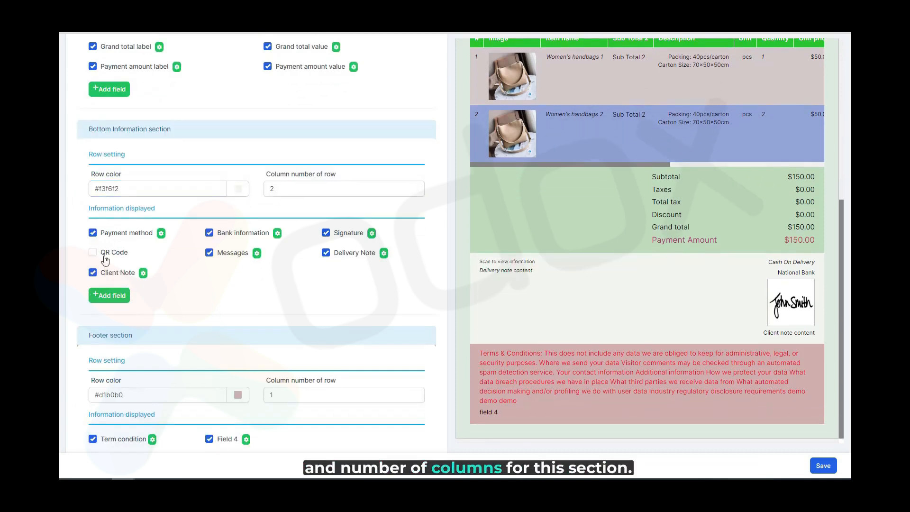
click(116, 235)
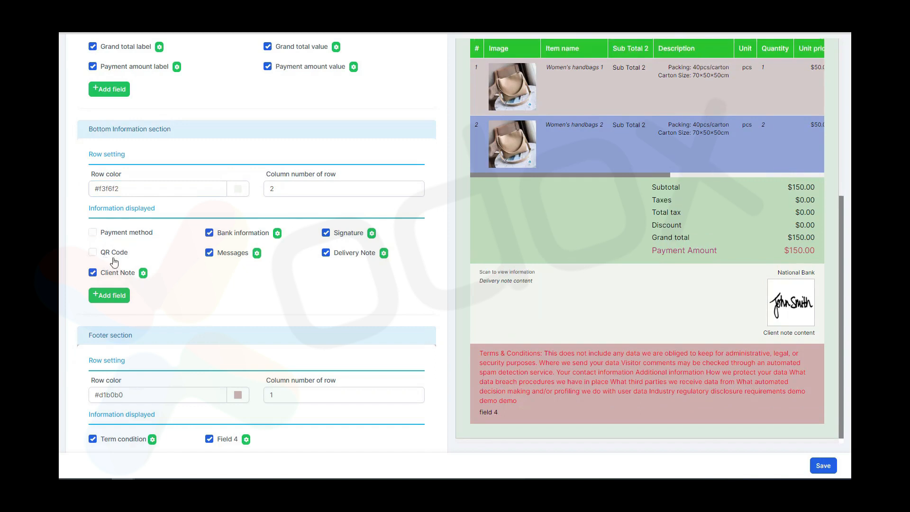
click(114, 258)
click(124, 233)
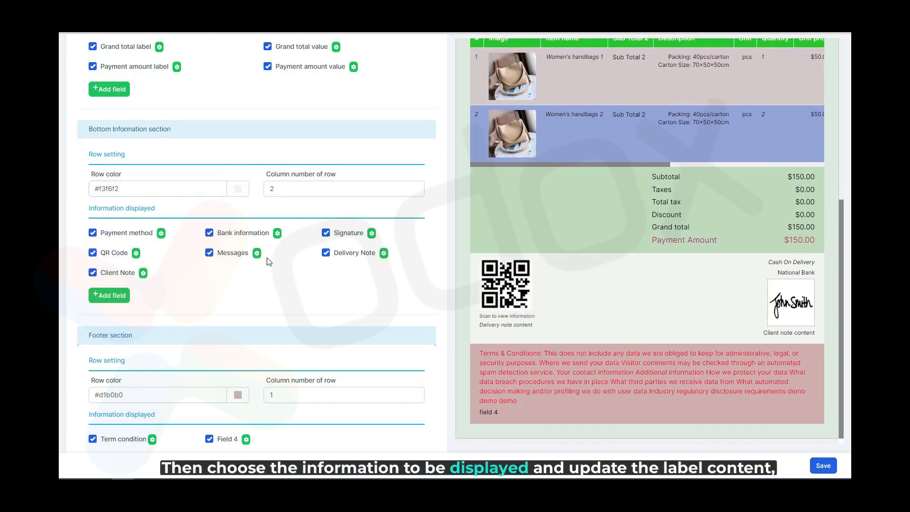
Set the Delivery Note field's order column to 2, and switch its display off and on again
click(384, 254)
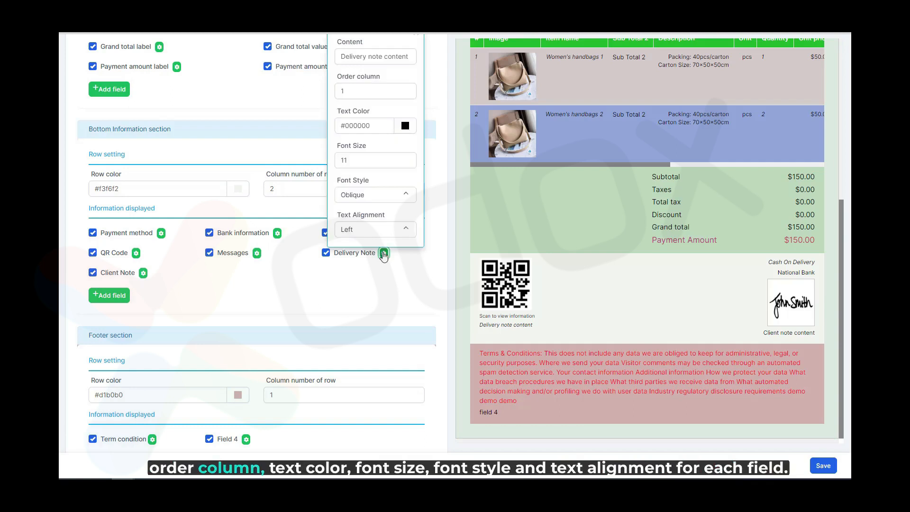
click(352, 89)
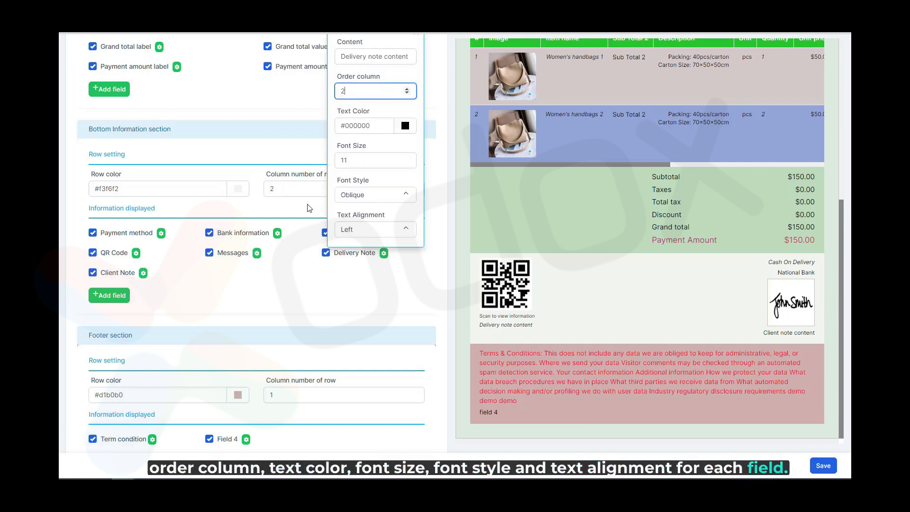
click(369, 309)
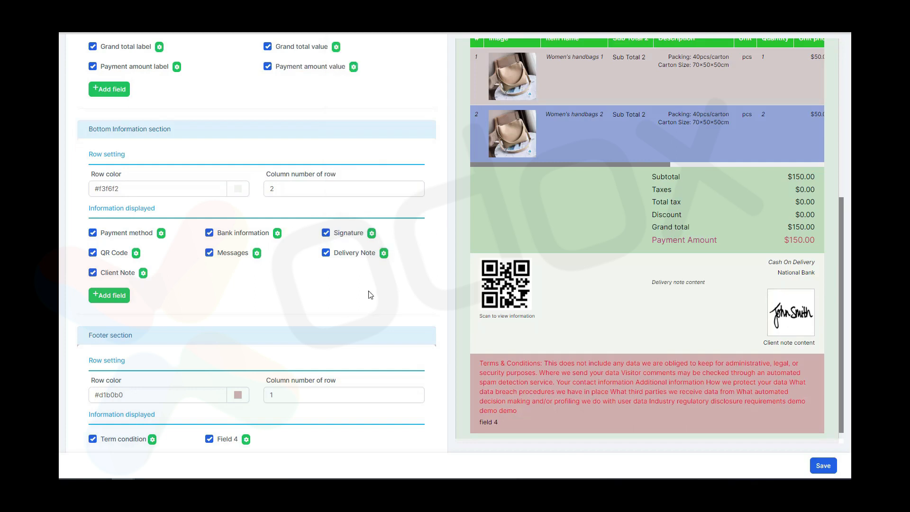
click(344, 256)
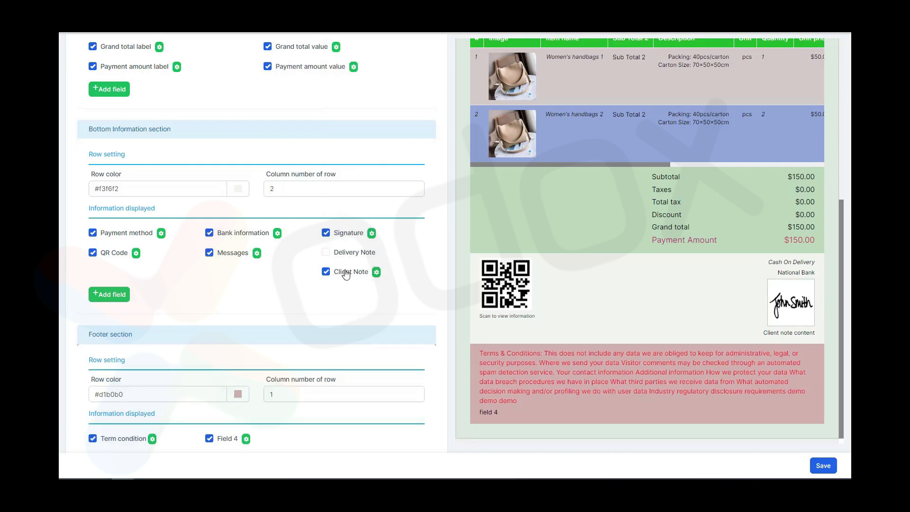
click(353, 256)
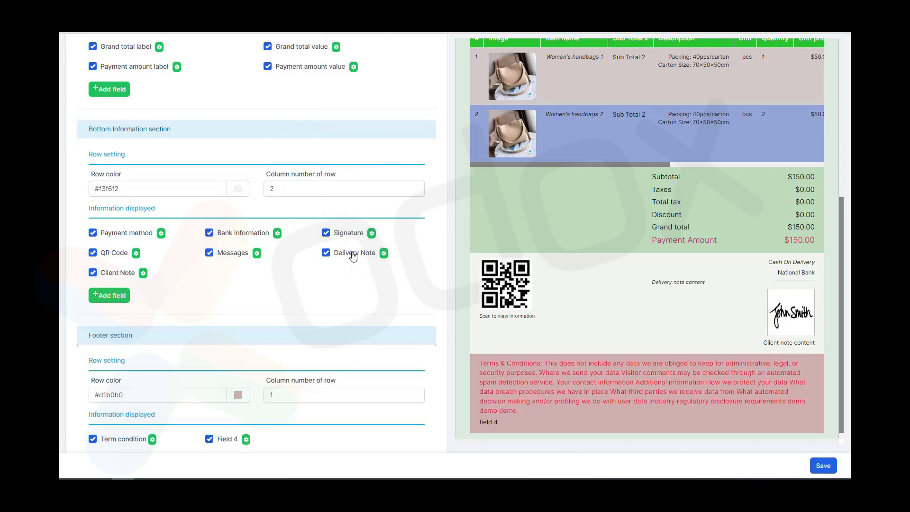
Set the Delivery Note field's text alignment to Right and close its settings
click(383, 253)
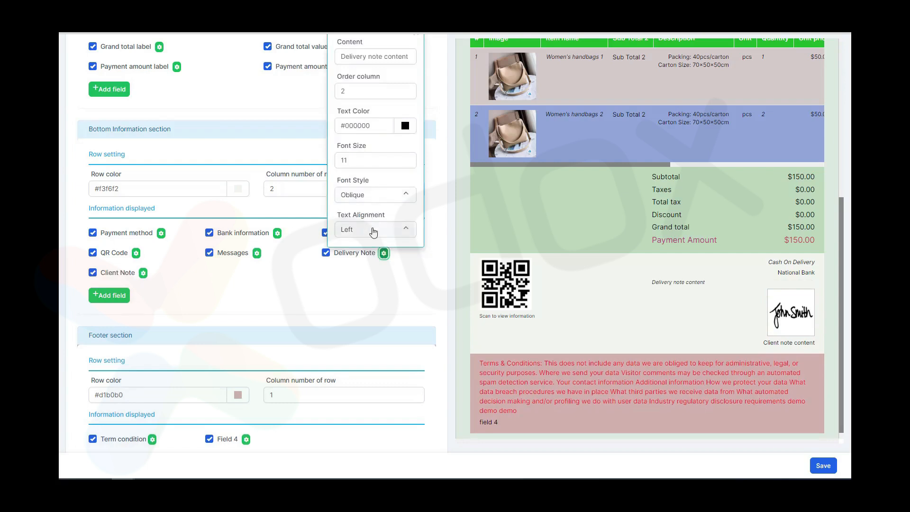
click(373, 230)
click(374, 195)
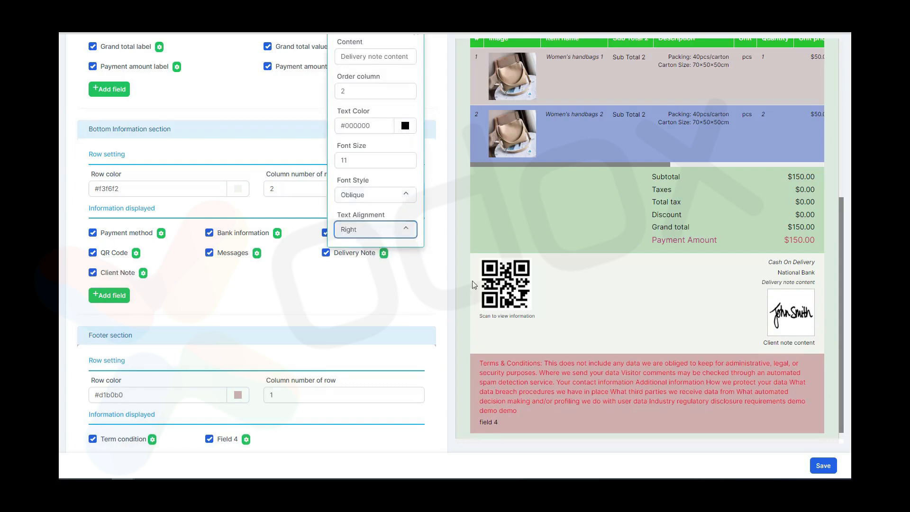
click(387, 299)
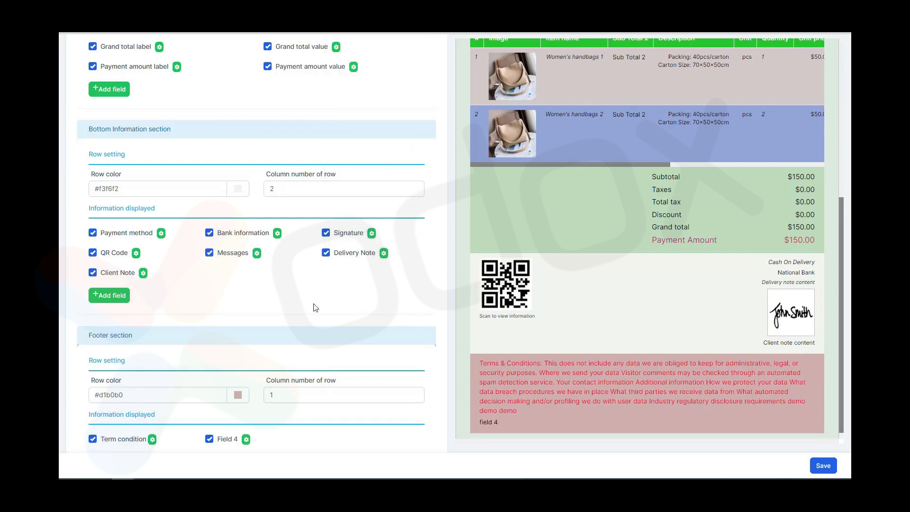
View the form for adding a custom field to the Bottom Information section and close it
click(112, 295)
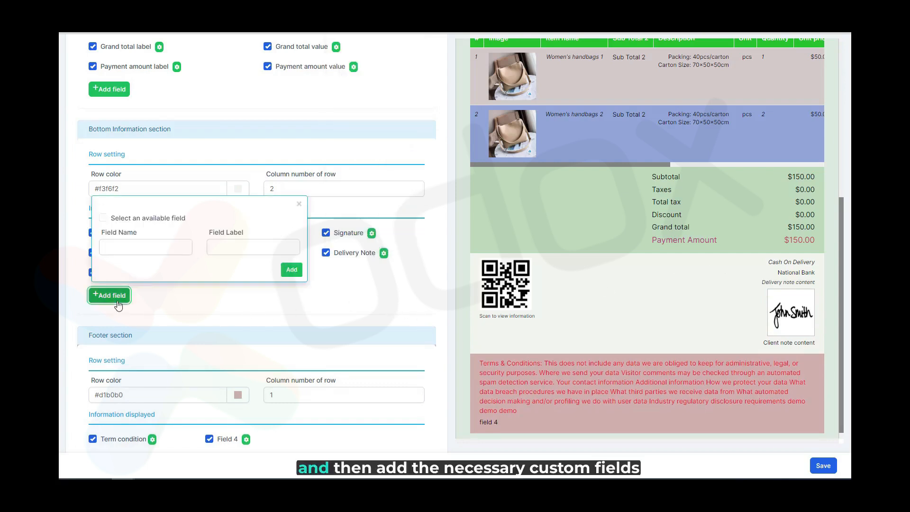
click(298, 209)
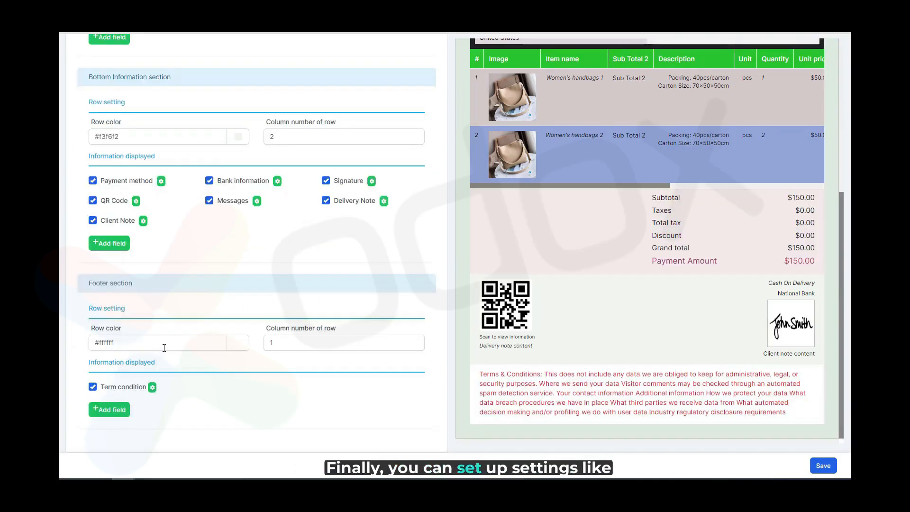
Set the row color of the Footer section to light red #d1b0b0
click(162, 345)
click(239, 342)
click(202, 369)
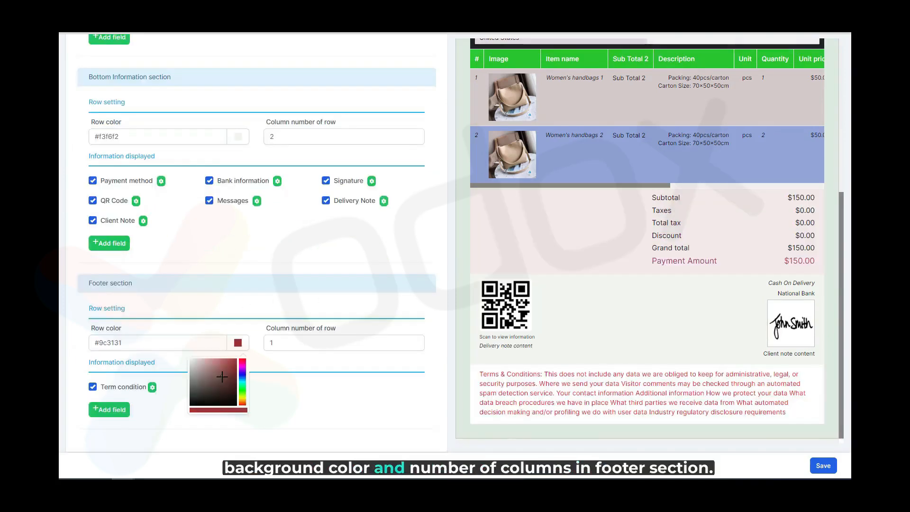
click(201, 367)
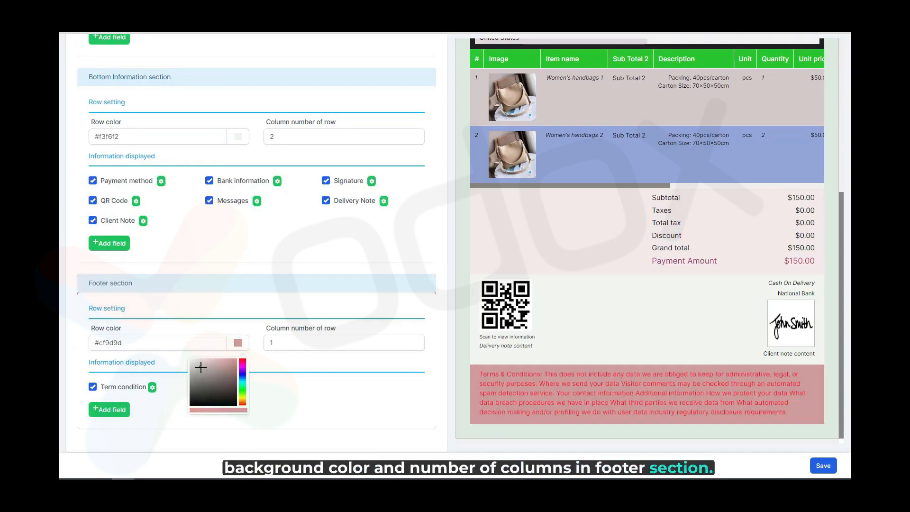
click(198, 366)
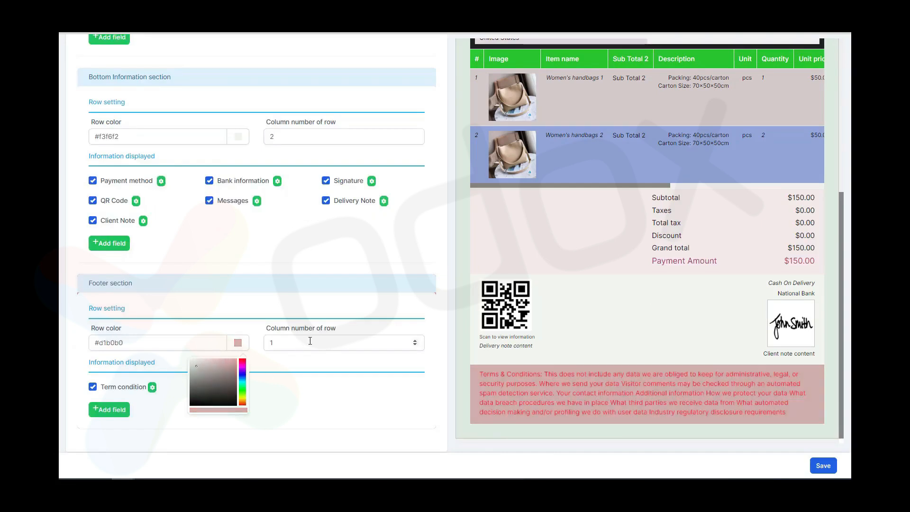
click(378, 341)
click(201, 397)
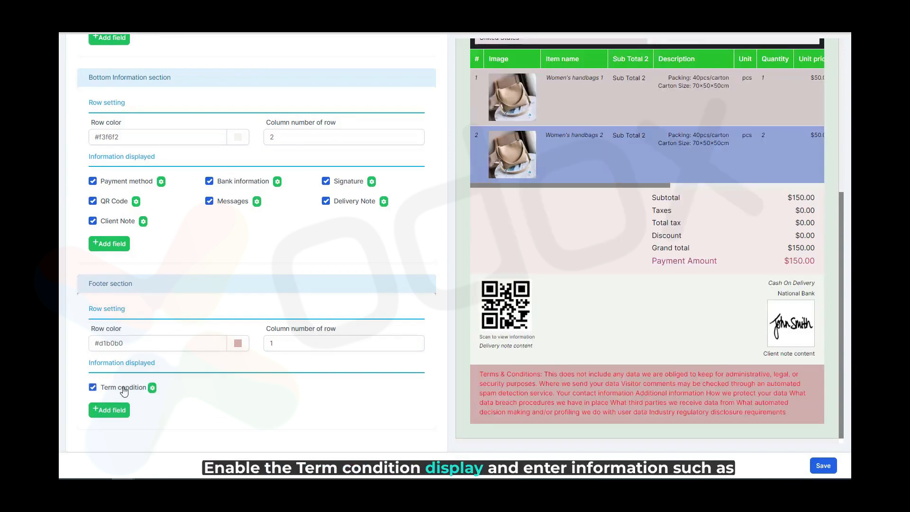
Append "demo demo demo" to the content of the footer's Term condition field and close its settings
click(152, 388)
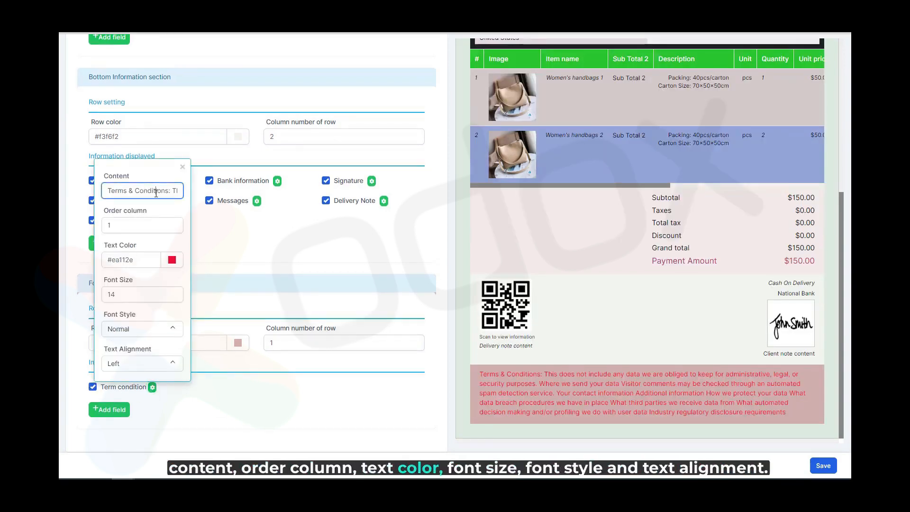
key(End)
text(demo dem)
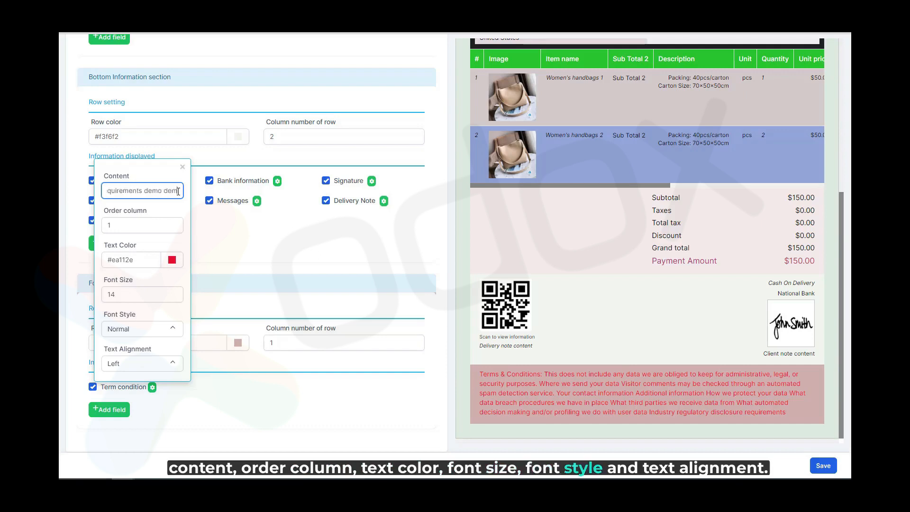
text(o demo)
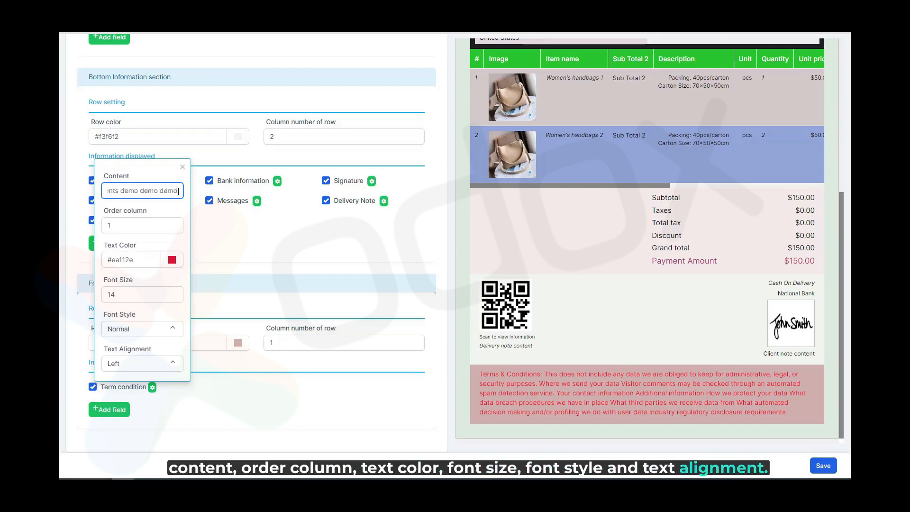
click(178, 215)
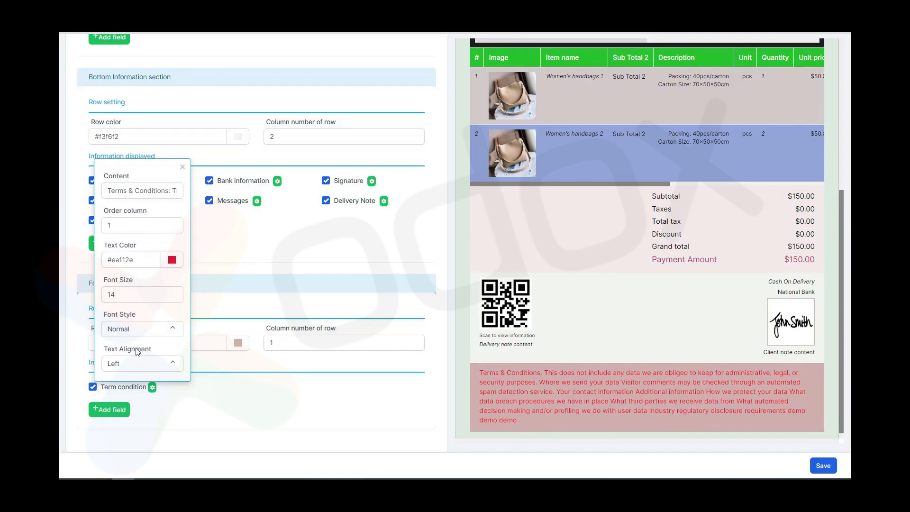
click(250, 384)
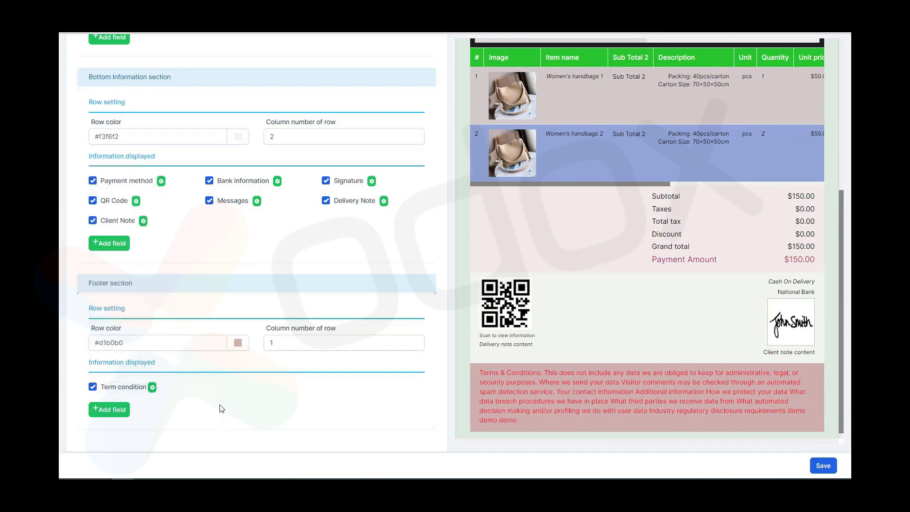
Add a custom field to the Footer section with the name "Filed 4" and the label "Field 4"
click(109, 410)
click(176, 362)
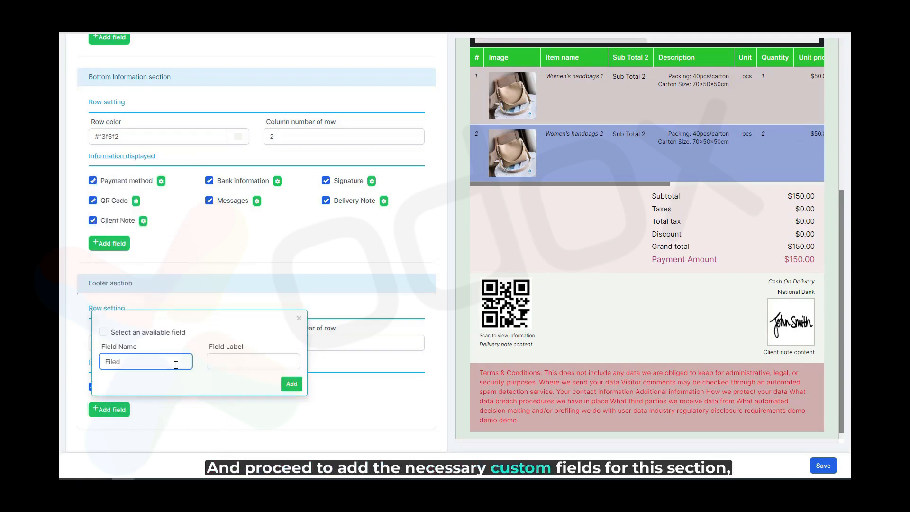
text(4)
click(251, 360)
text(Field 3)
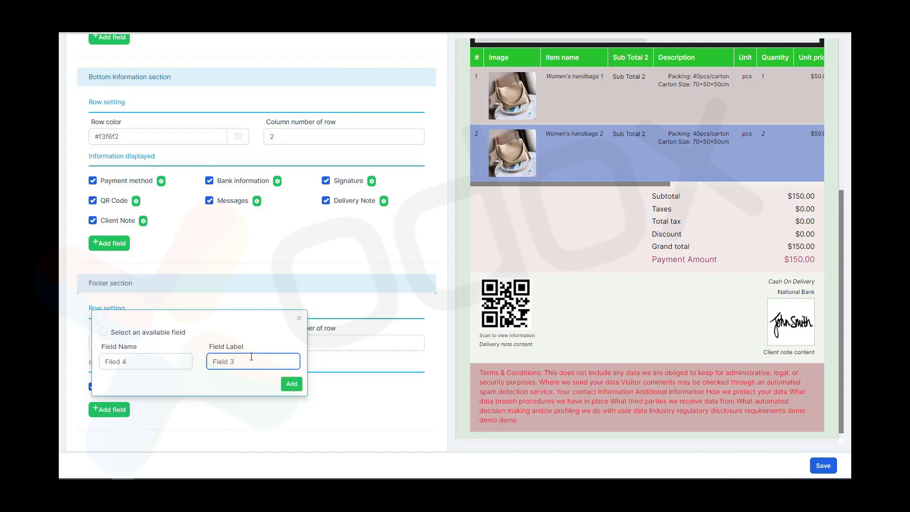
click(289, 384)
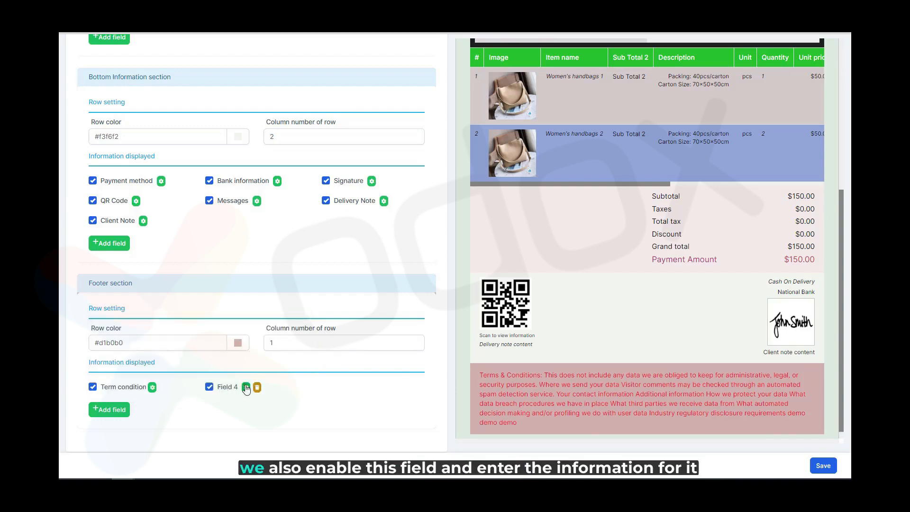
Set the value of the footer's Field 4 to "field 4"
click(246, 387)
click(279, 225)
text(field 4)
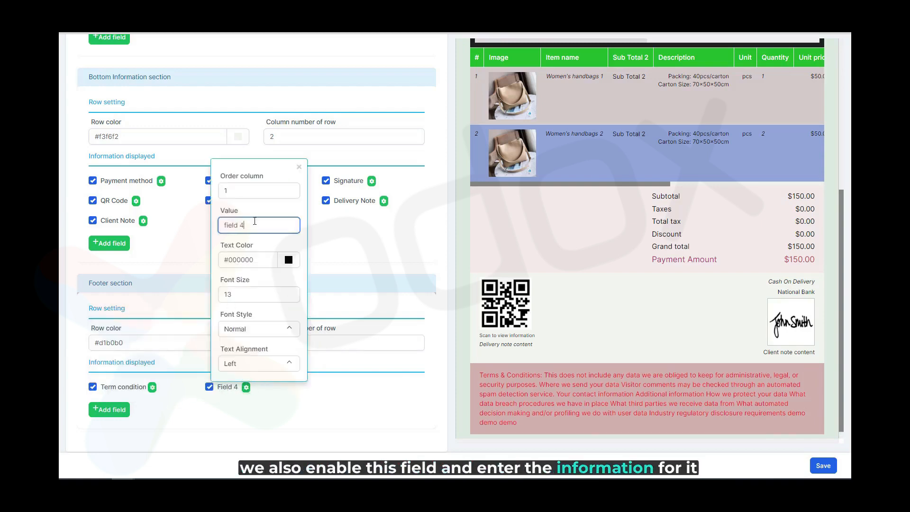
Close the settings of the footer's Field 4 and save the invoice template
click(284, 207)
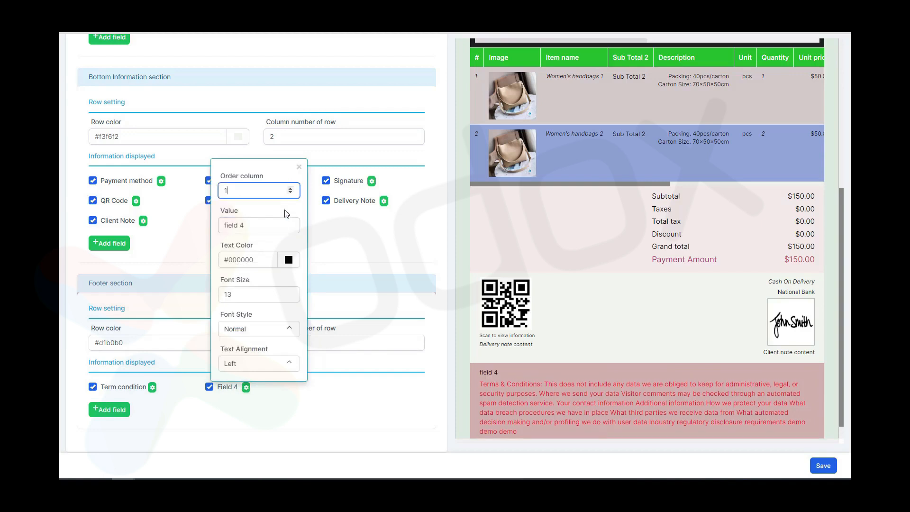
click(351, 248)
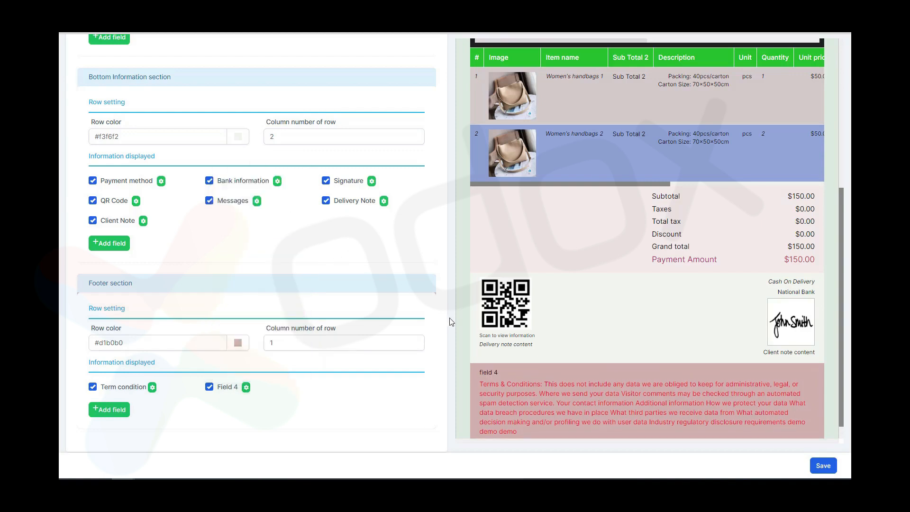
click(825, 467)
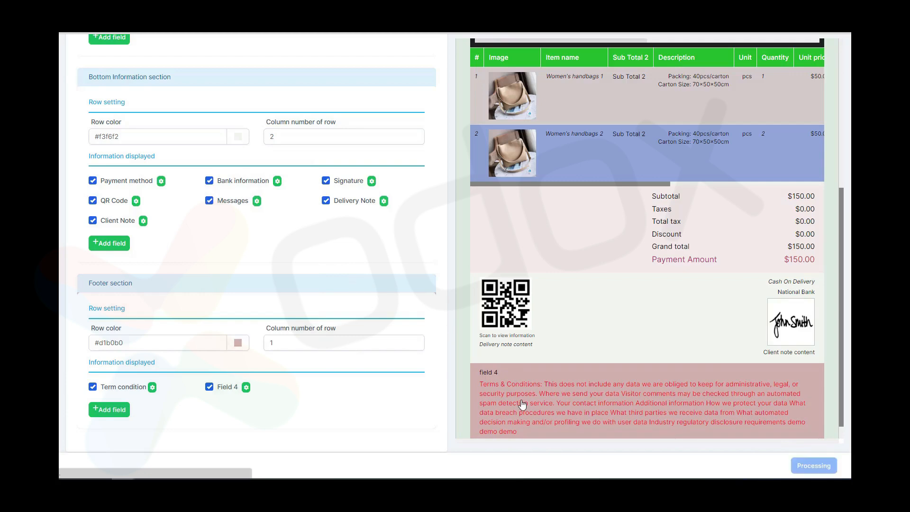
scroll(539, 384, up, 3)
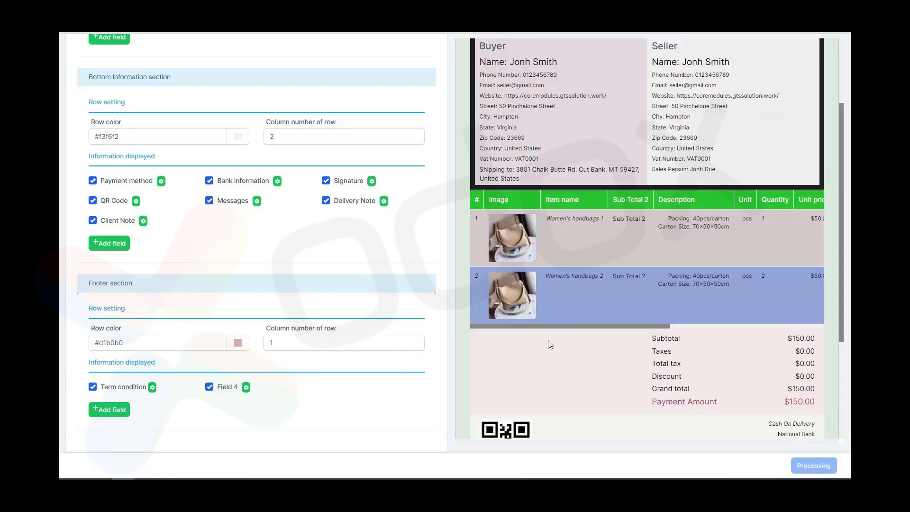
scroll(550, 345, up, 2)
scroll(544, 339, down, 6)
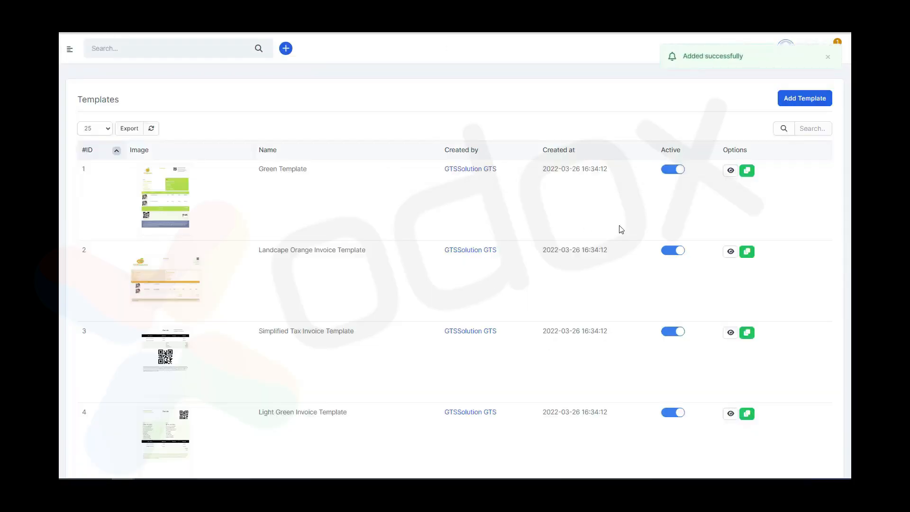
View the image preview of Demo Template from the template list, look through the invoice layout and close it
scroll(642, 260, down, 3)
scroll(643, 260, down, 11)
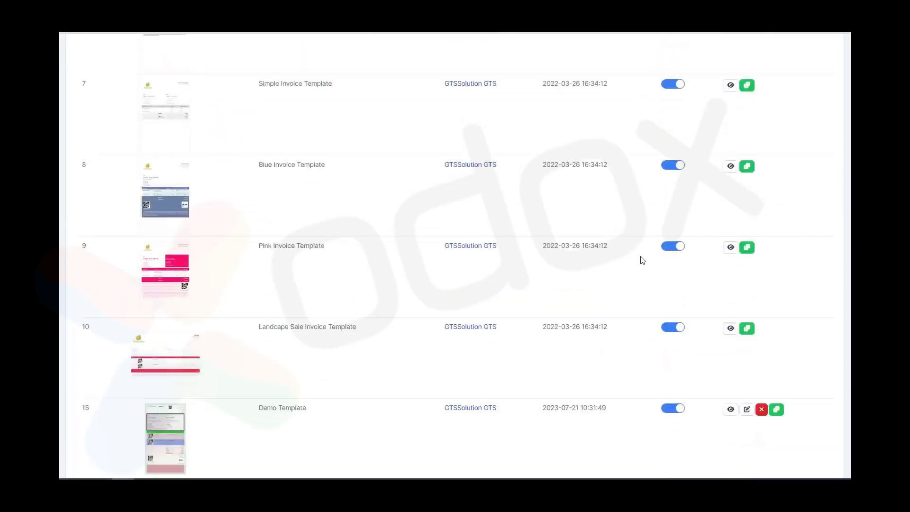
click(163, 361)
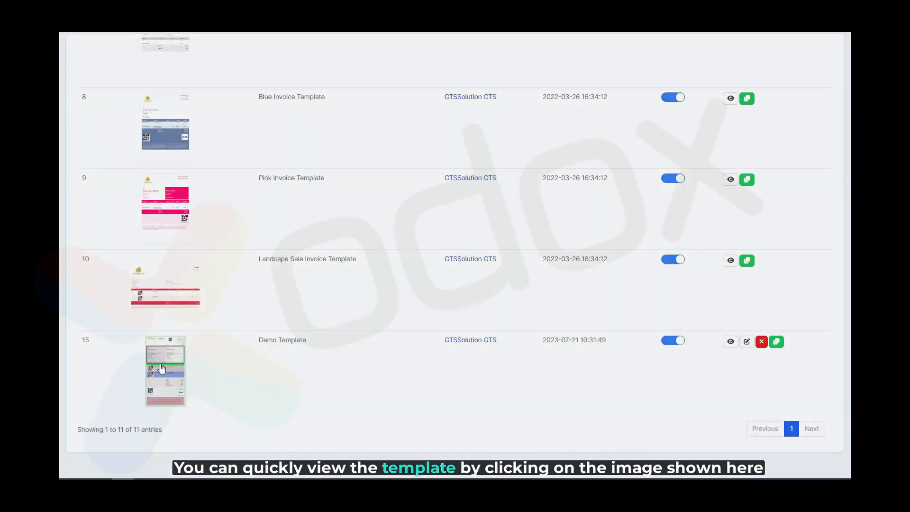
scroll(403, 268, down, 3)
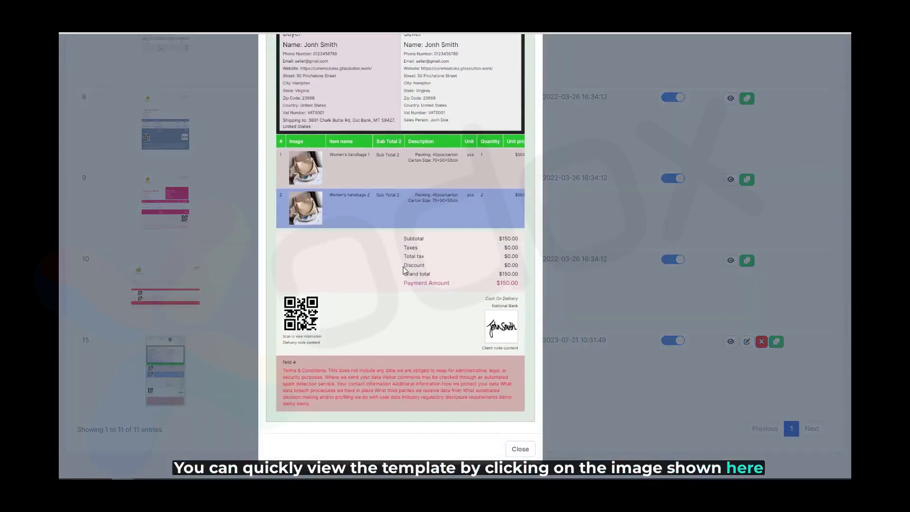
scroll(473, 347, up, 1)
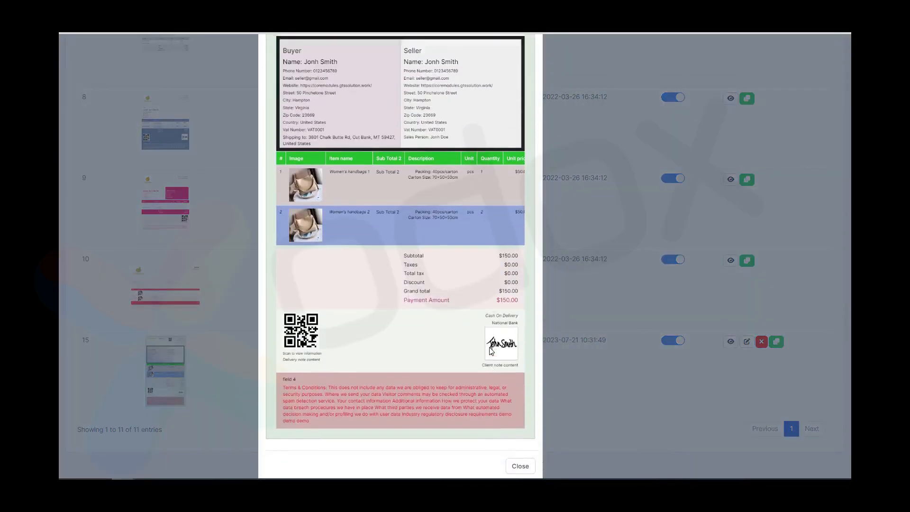
scroll(537, 359, down, 1)
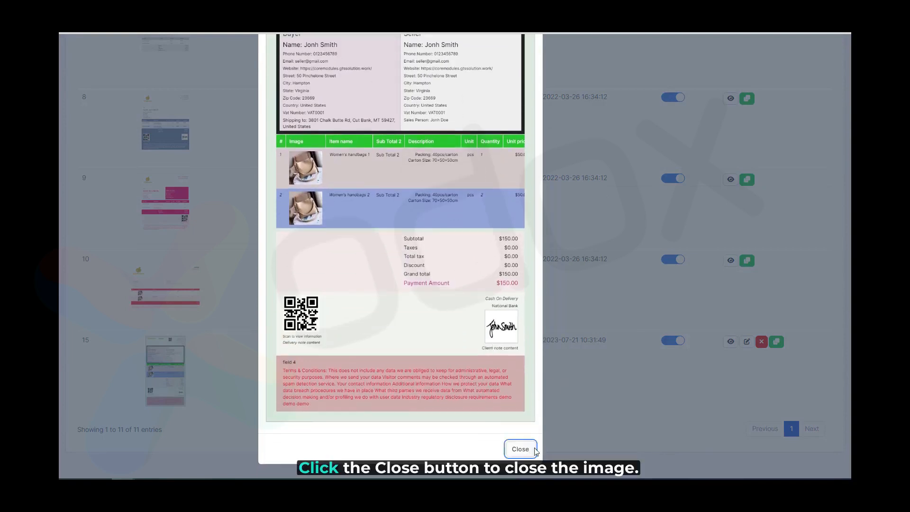
click(520, 448)
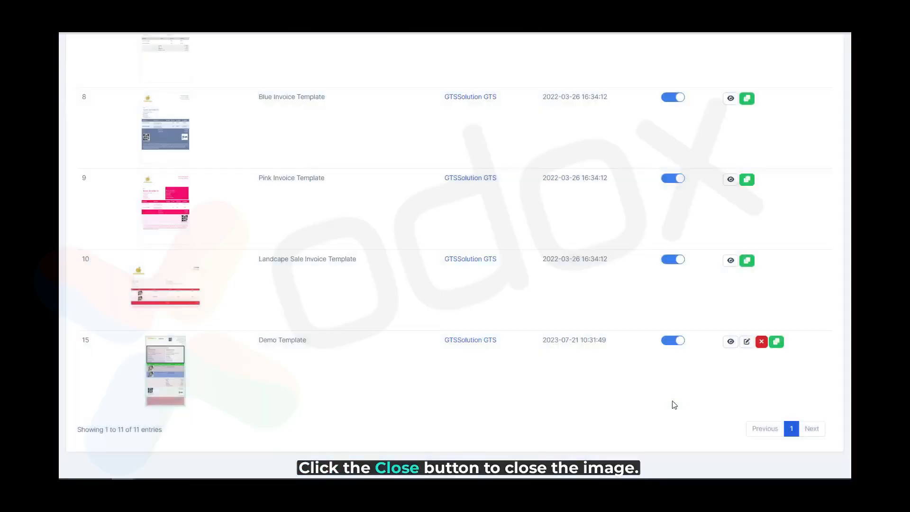
Open Demo Template for editing to view its settings and return to the template list
click(748, 344)
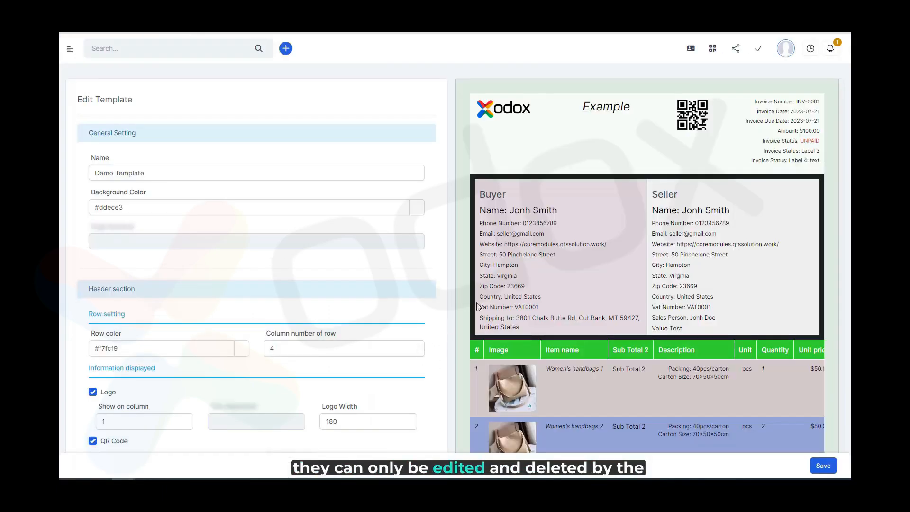
scroll(312, 255, down, 5)
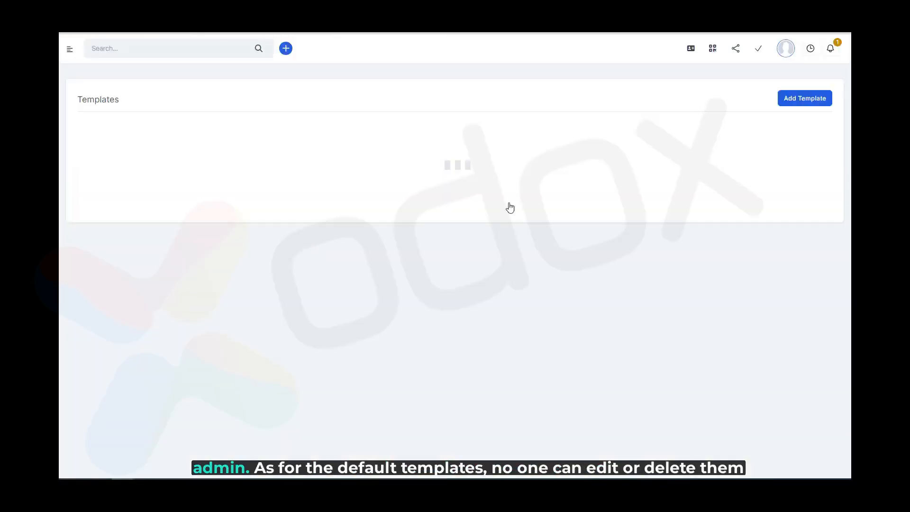
Clone Demo Template in the template list to create a template with the same format
scroll(533, 344, down, 2)
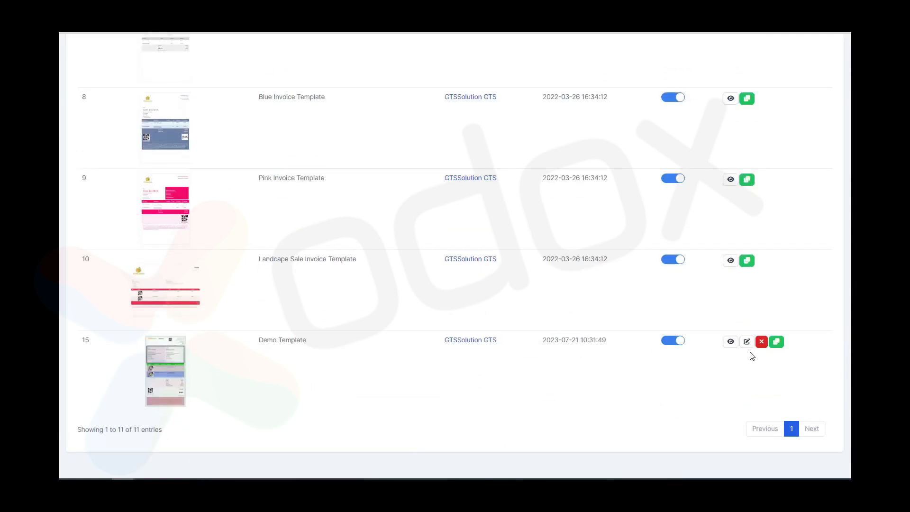
click(777, 342)
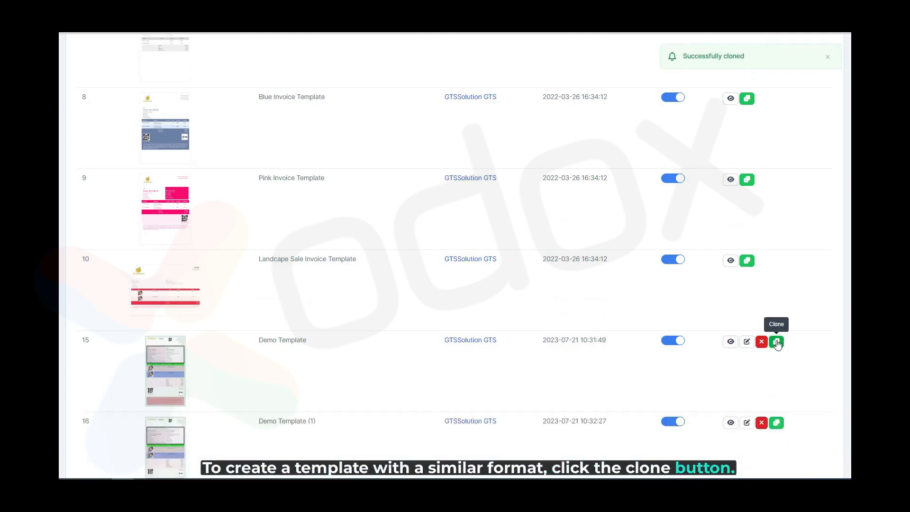
scroll(777, 343, down, 3)
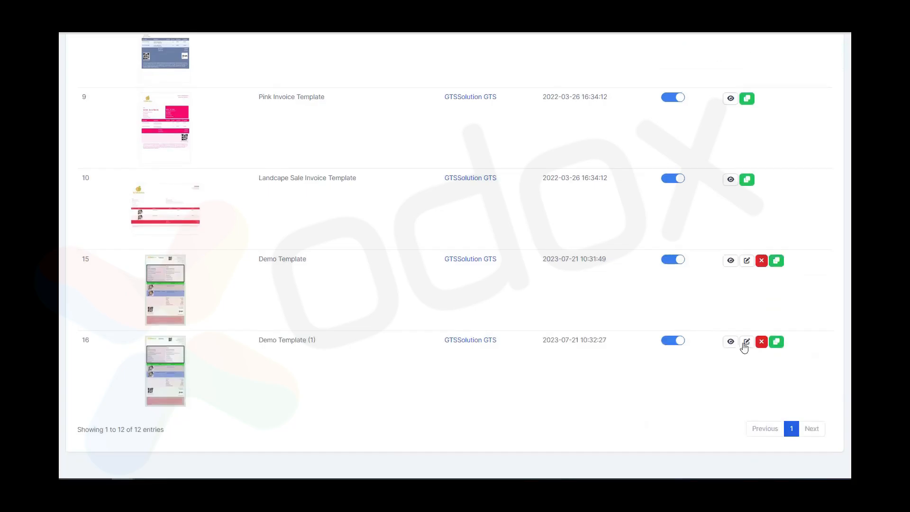